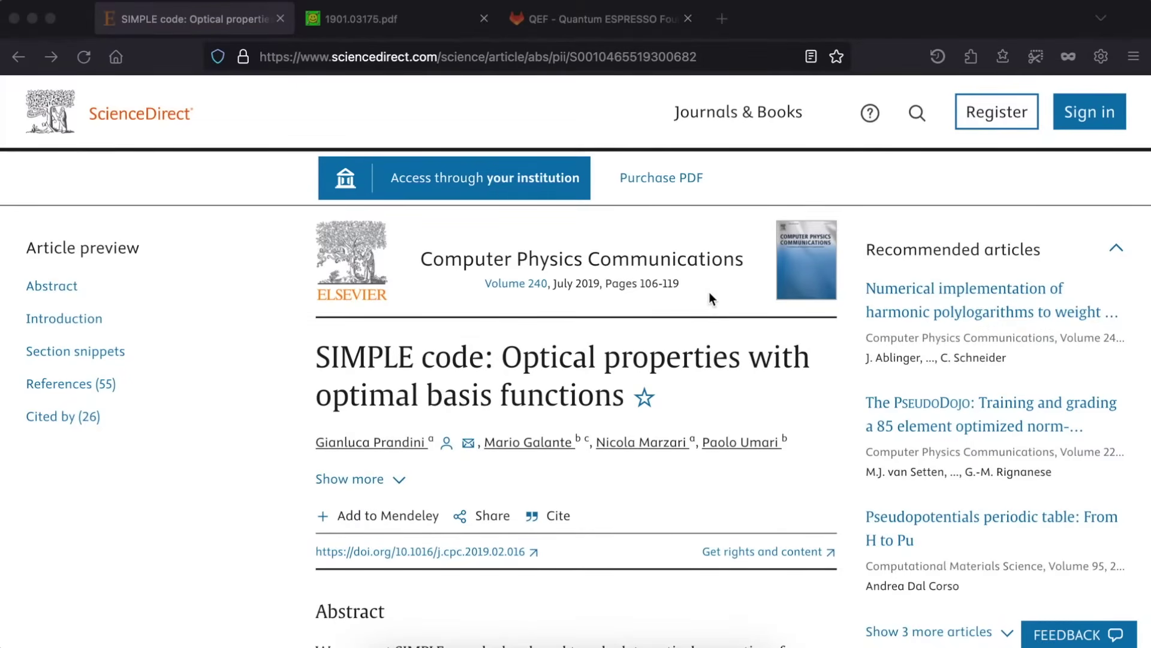
Scroll the arXiv PDF 1901.03175 to the simple.x / simple_bse.x flowchart on page 38.
scroll(710, 298, down, 1)
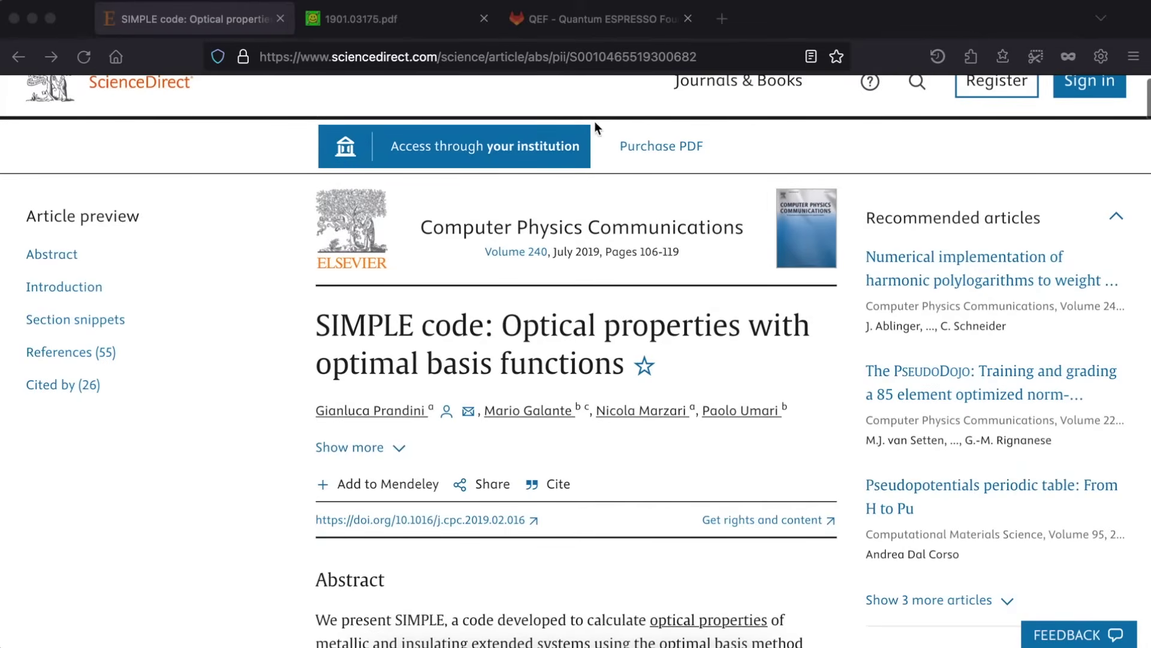
click(412, 36)
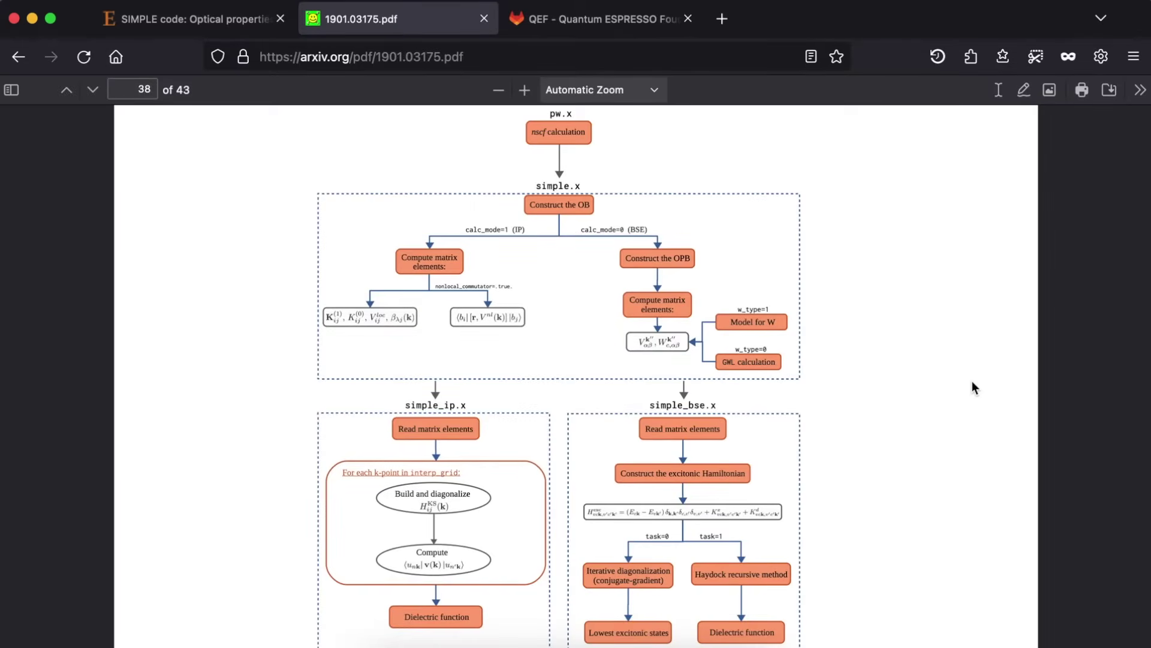
scroll(972, 382, down, 1)
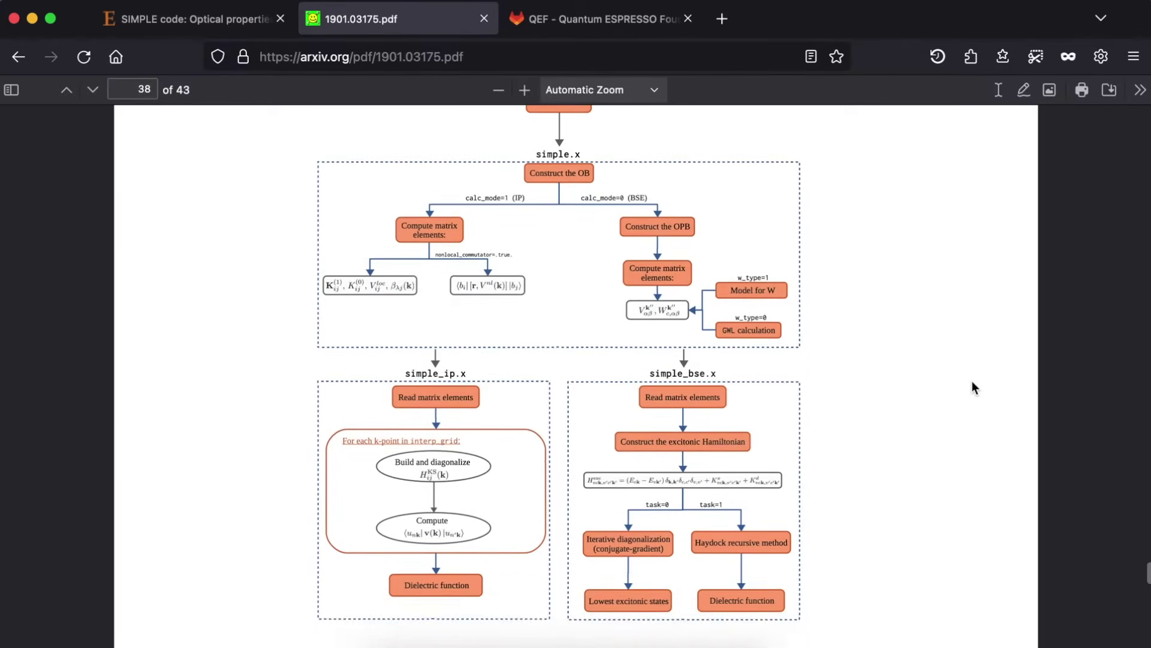
click(624, 18)
Browse into the GWW > examples folder of the q-e repository.
scroll(402, 322, down, 5)
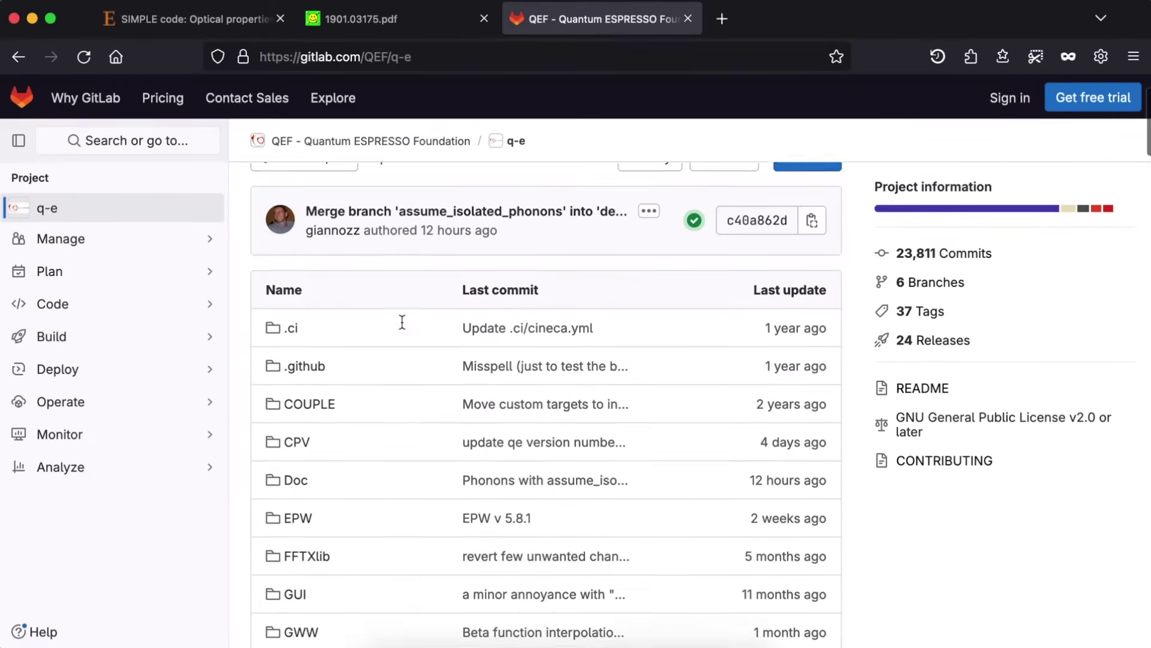
click(311, 478)
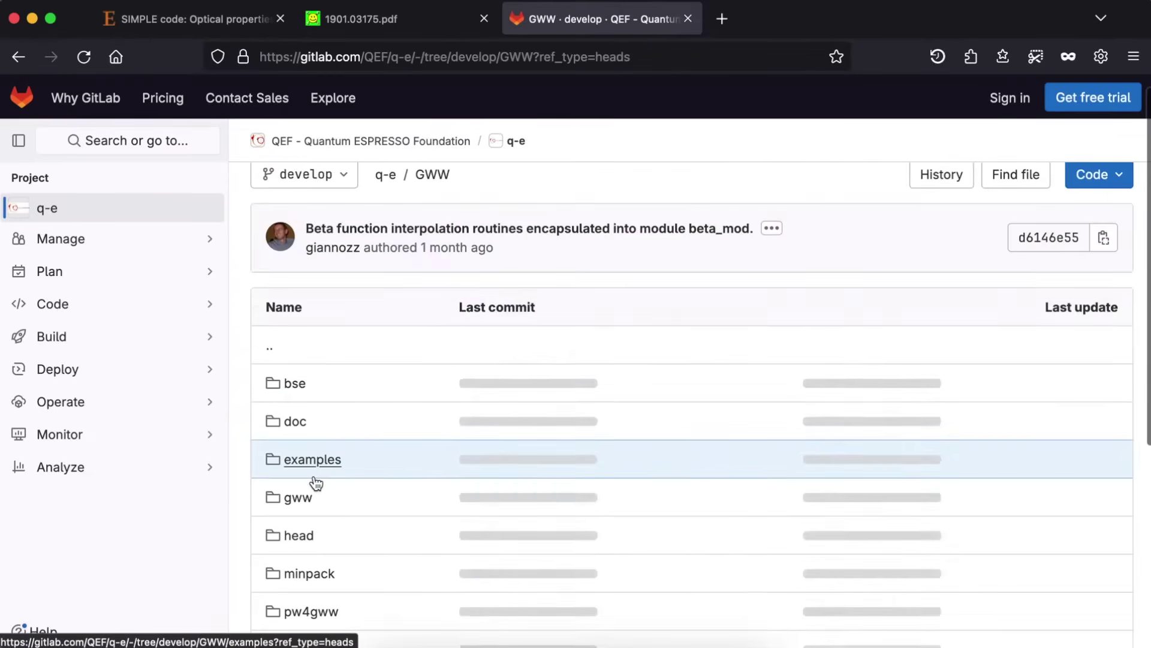
click(311, 459)
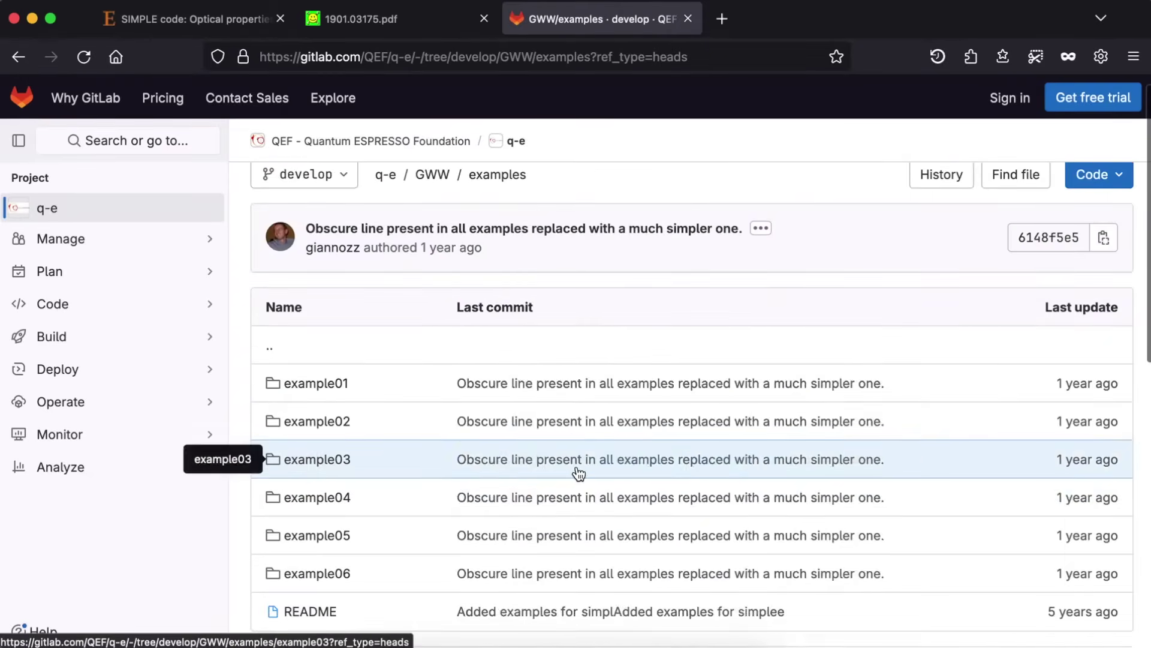
scroll(577, 466, down, 6)
scroll(578, 468, down, 2)
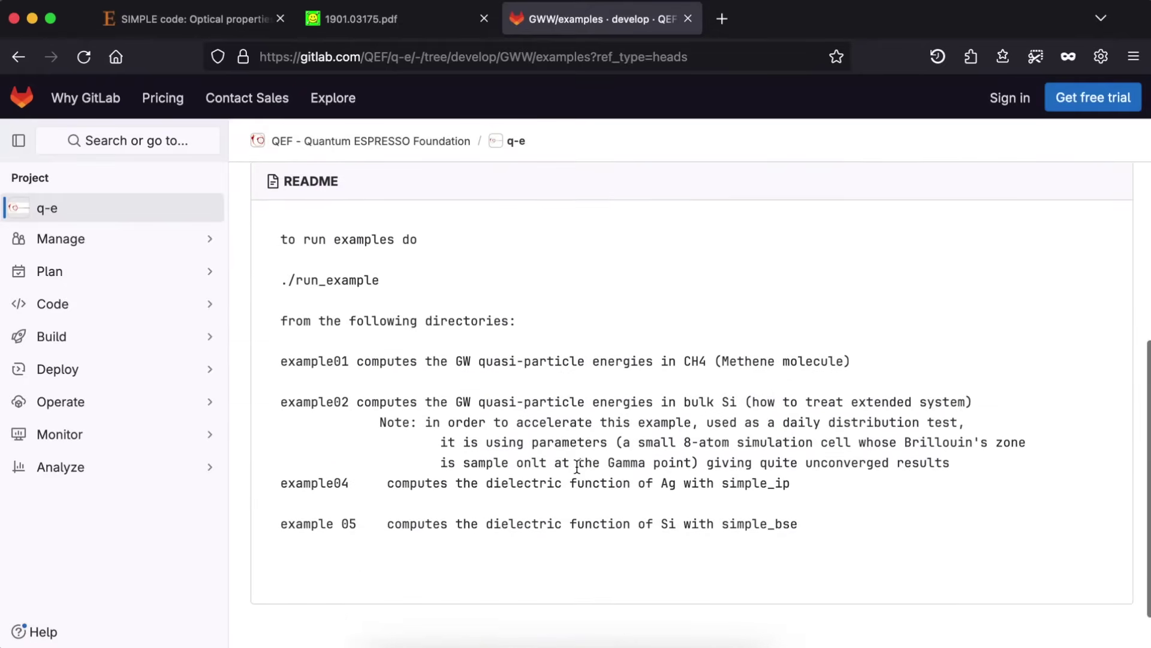
Check the example05 and example04 README descriptions, then open example05's run_example script.
drag(385, 526, 823, 523)
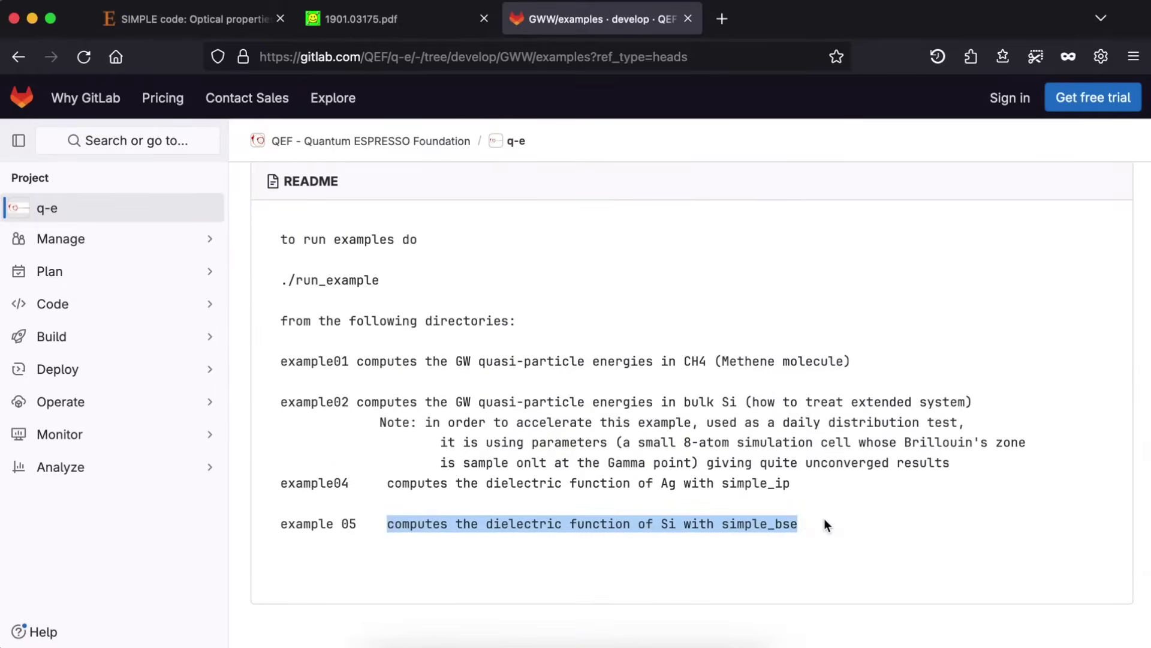
click(815, 517)
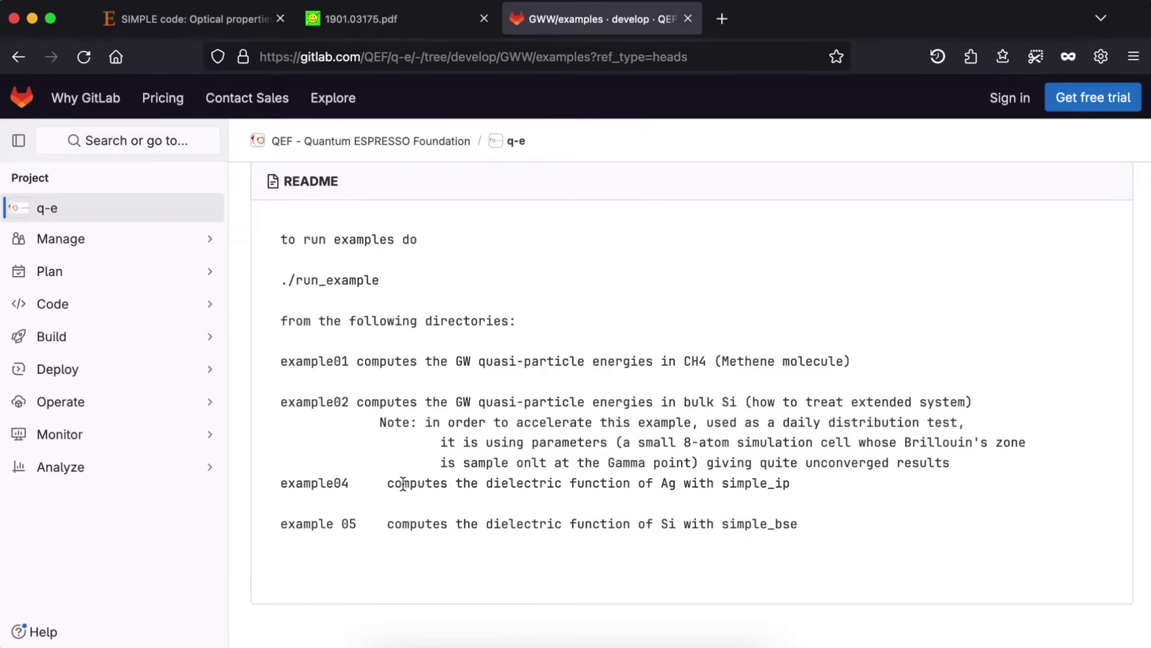
drag(386, 482, 786, 481)
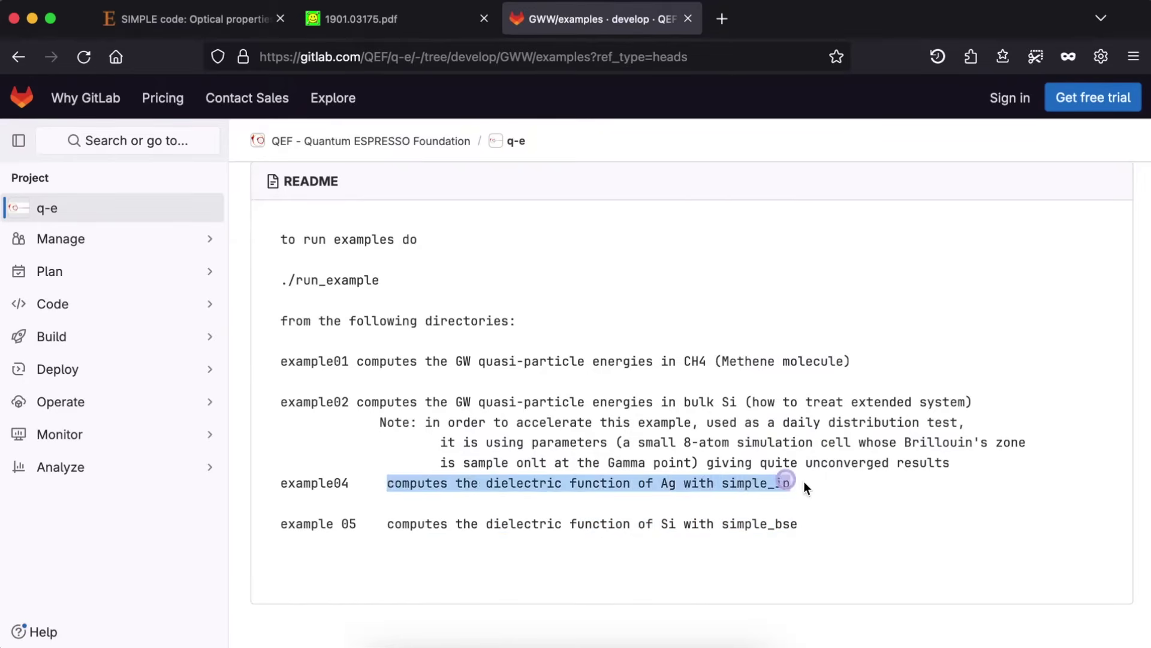
scroll(408, 306, up, 4)
click(336, 272)
click(333, 436)
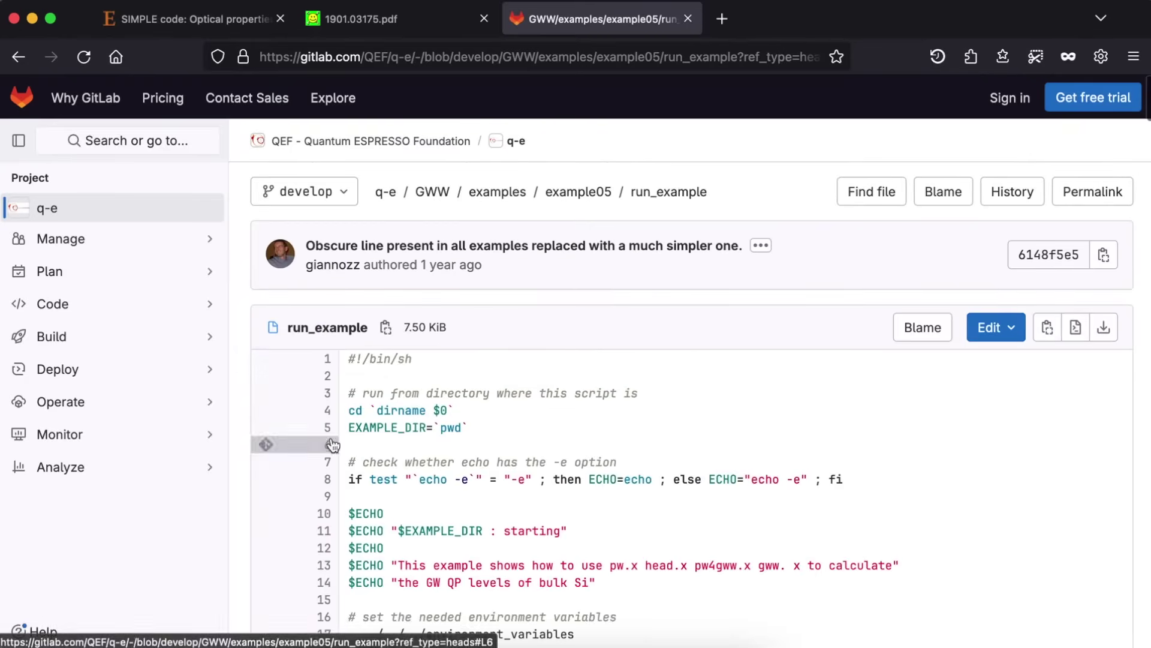
scroll(714, 504, down, 15)
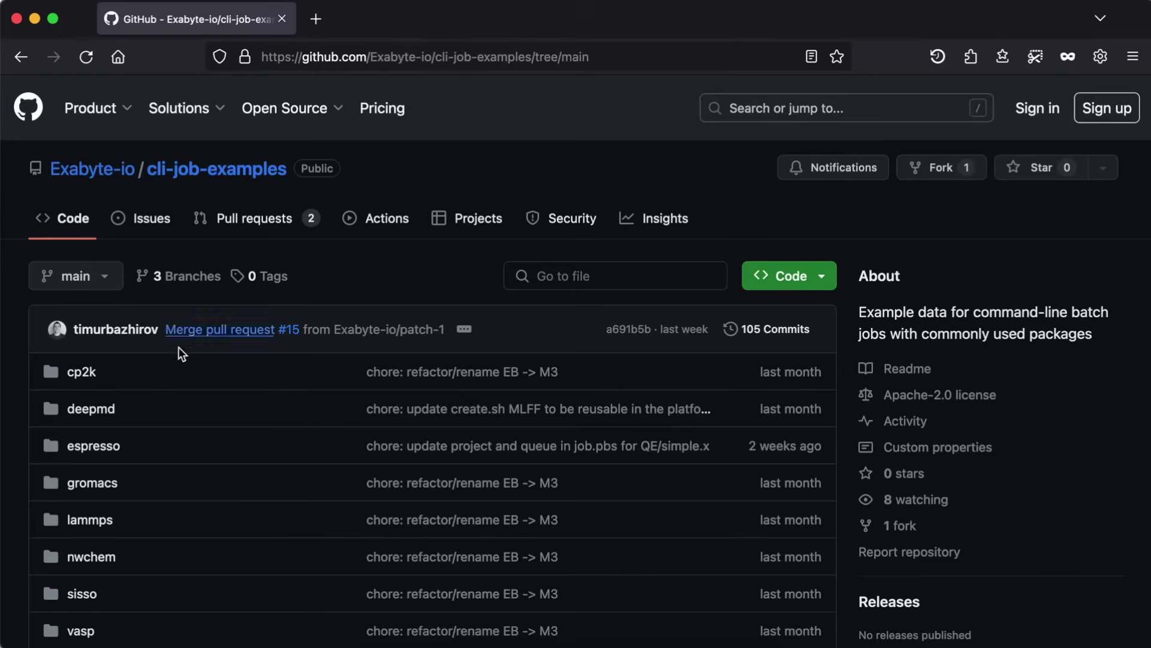
View the espresso > simple.x input files, then its output-reference folder in cli-job-examples.
click(70, 445)
click(365, 519)
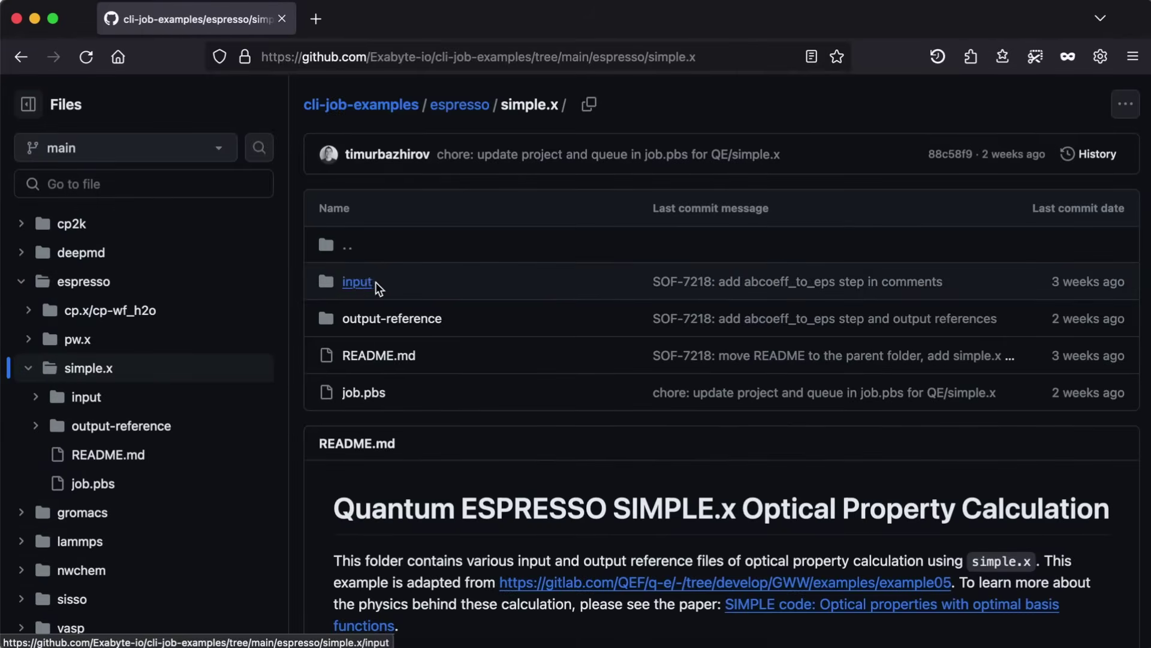
click(361, 287)
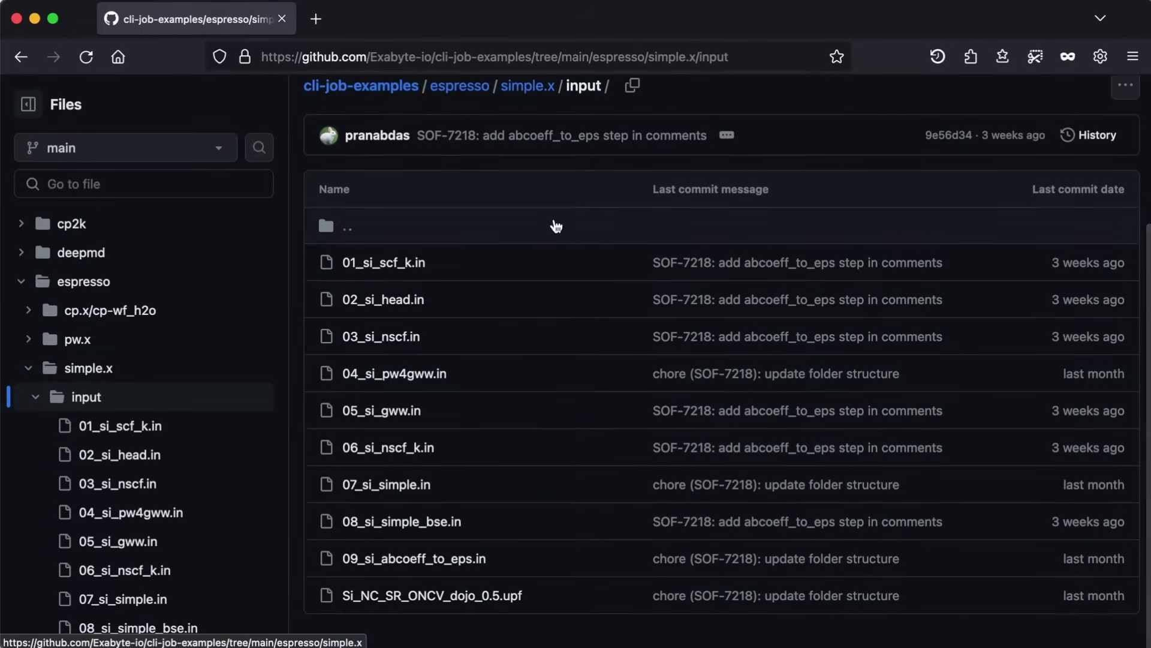
click(526, 85)
click(387, 246)
scroll(627, 416, down, 3)
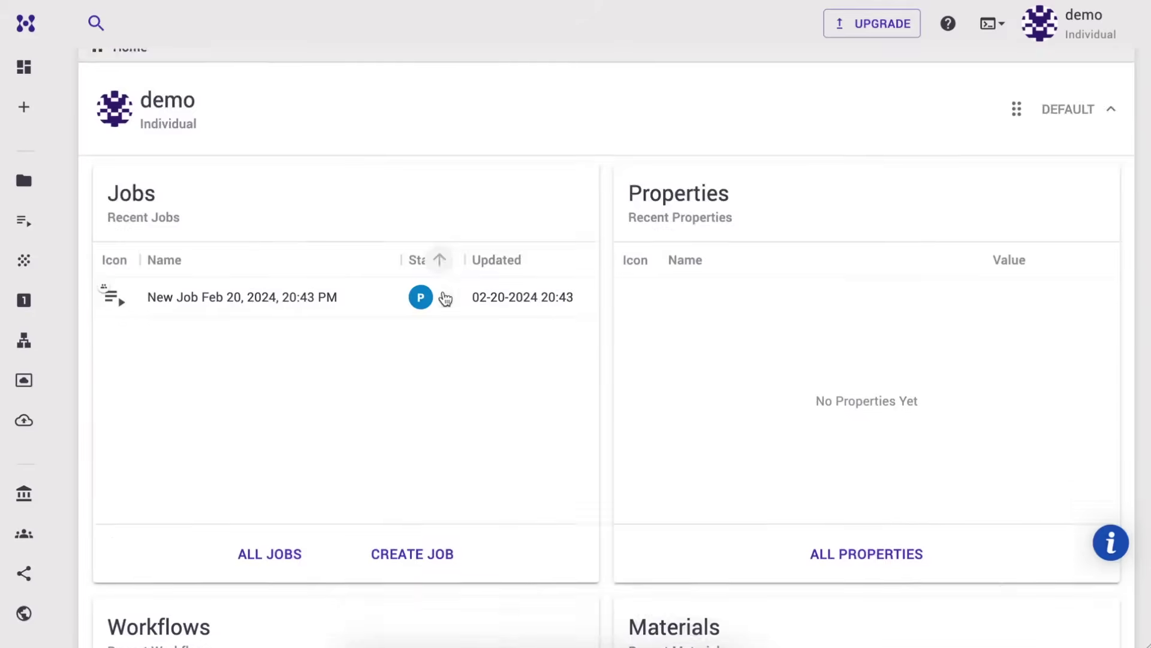
scroll(445, 298, down, 10)
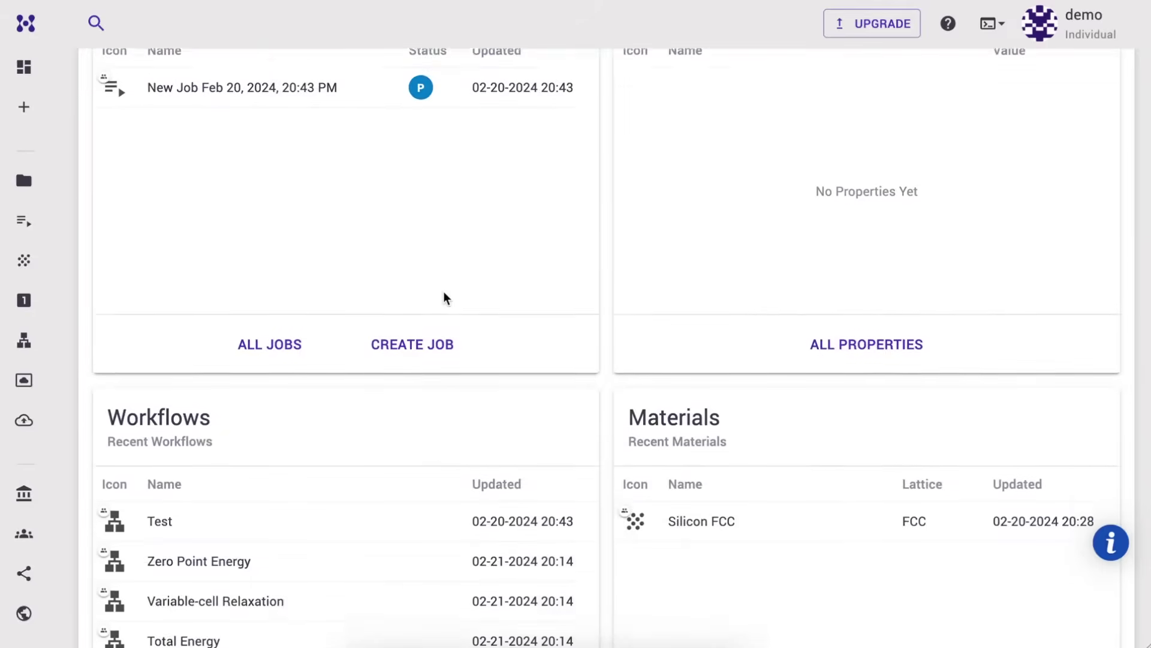
Create a new workflow named epsilon-calculation with a subworkflow named simple.x.
click(422, 417)
click(122, 126)
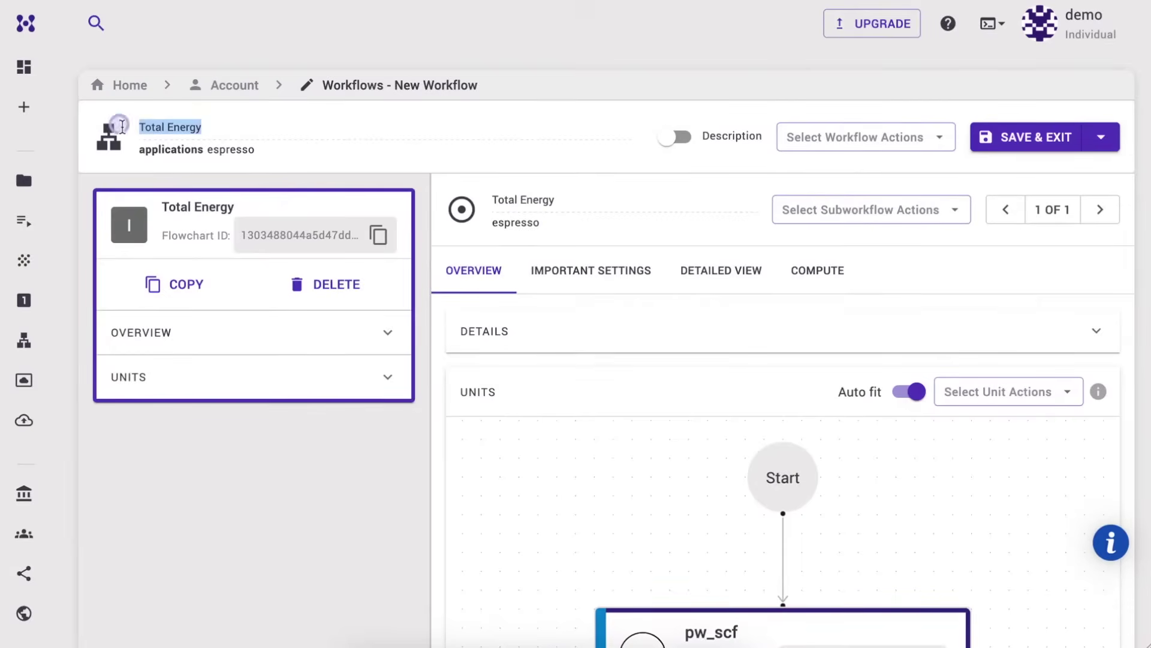
text(epsilon-calculation)
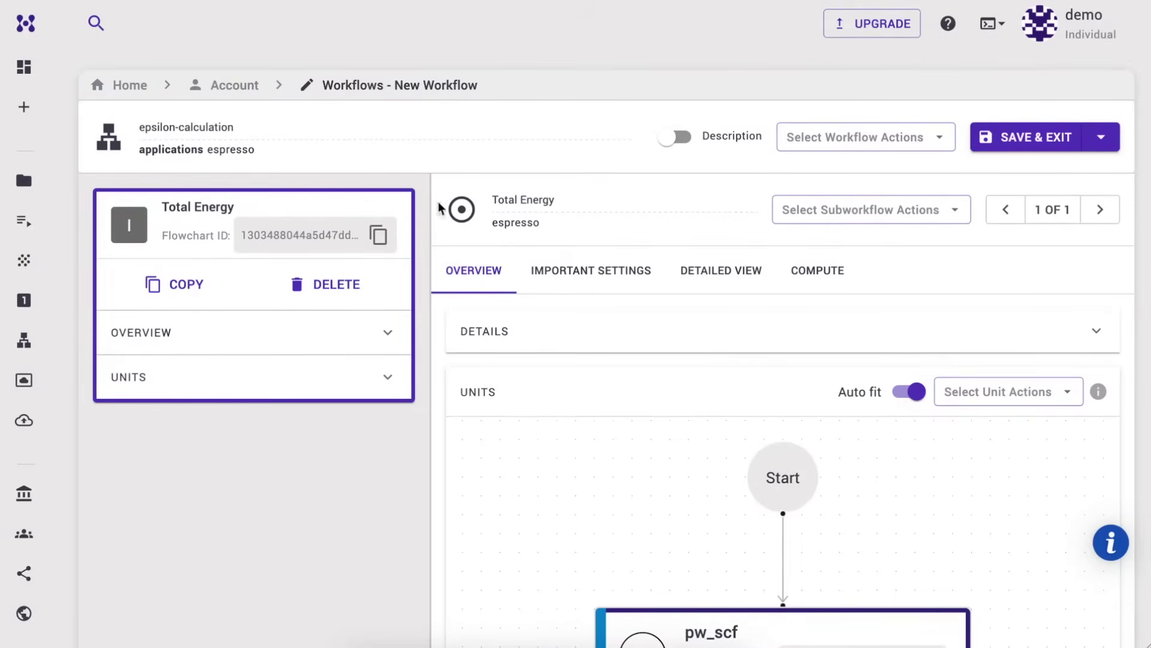
click(577, 200)
text(simple.x)
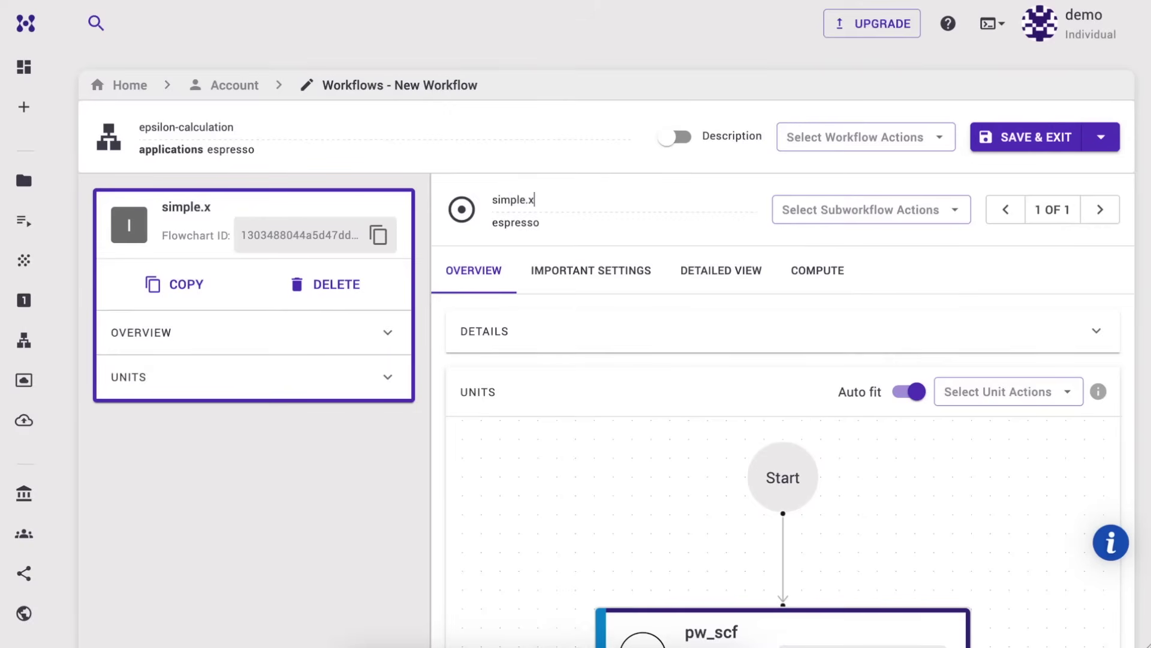
Set the subworkflow application to Quantum Espresso version 7.3 with the GNU build.
click(817, 342)
scroll(773, 376, down, 3)
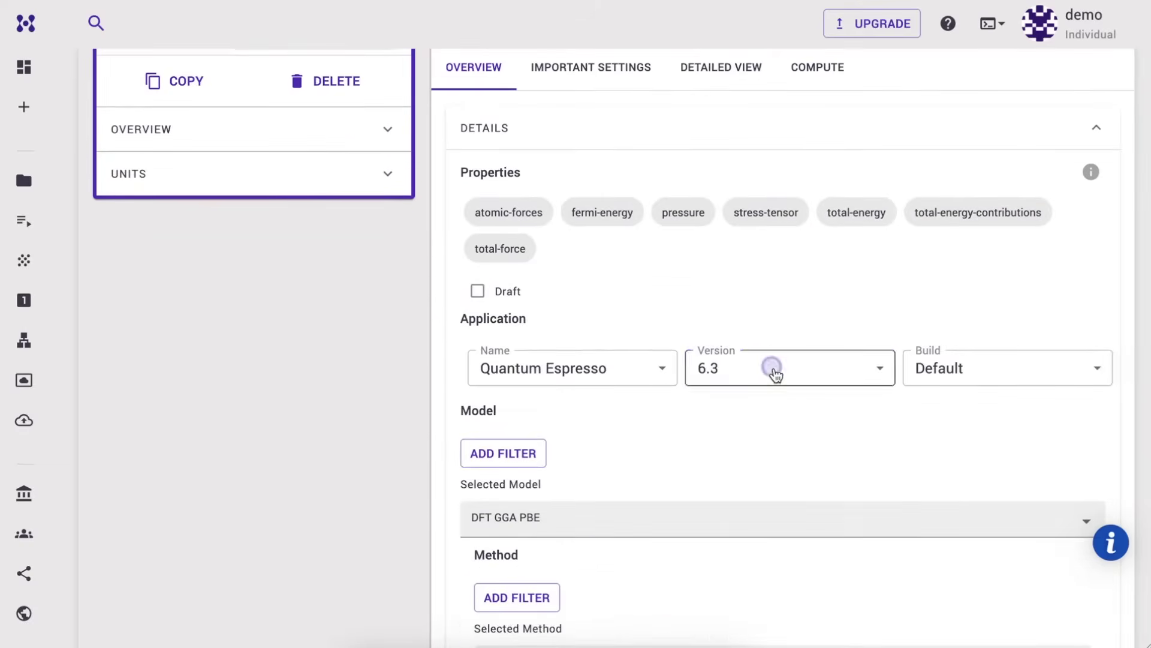
click(774, 376)
click(731, 612)
click(984, 372)
click(955, 475)
scroll(773, 449, down, 3)
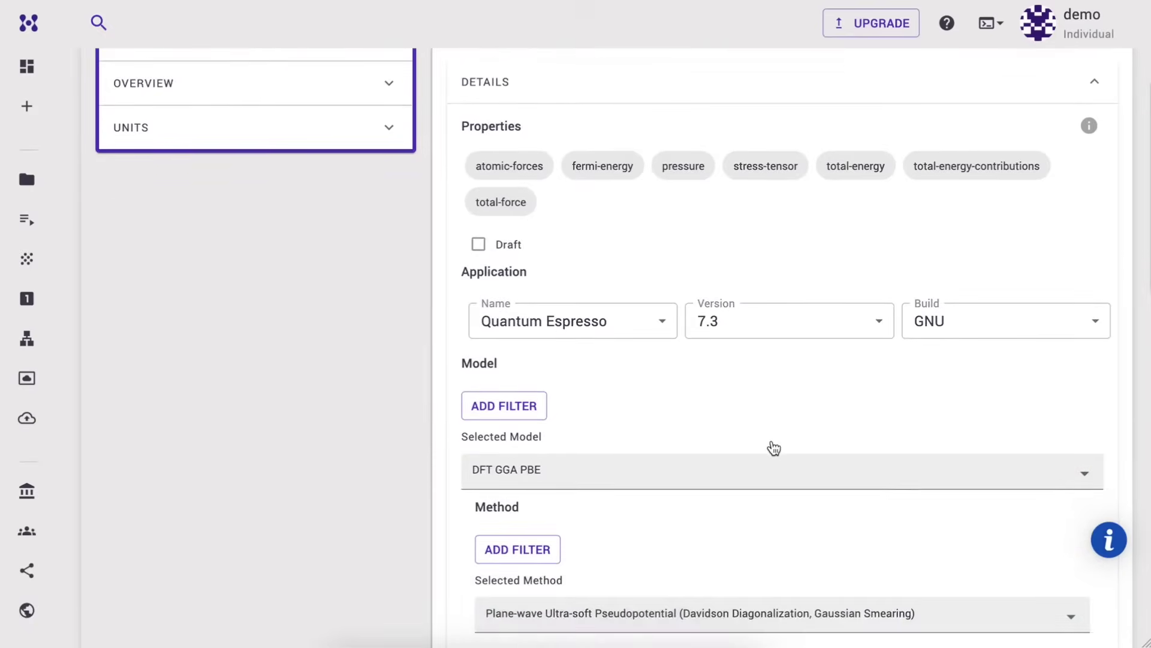
scroll(773, 448, down, 2)
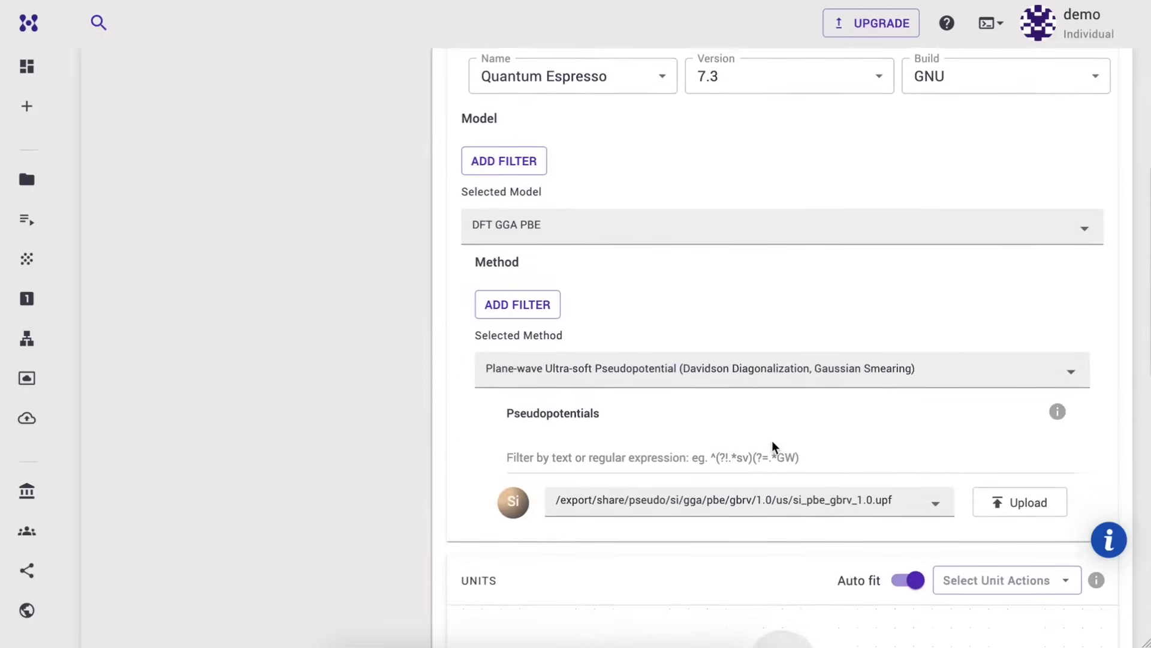
Filter to Quantum-Mechanical > Wave Function > Pseudopotential > Norm-conserving and choose the Plane-wave Norm-conserving method.
click(517, 284)
click(584, 367)
click(570, 433)
click(699, 368)
click(704, 412)
click(834, 368)
click(816, 459)
click(951, 372)
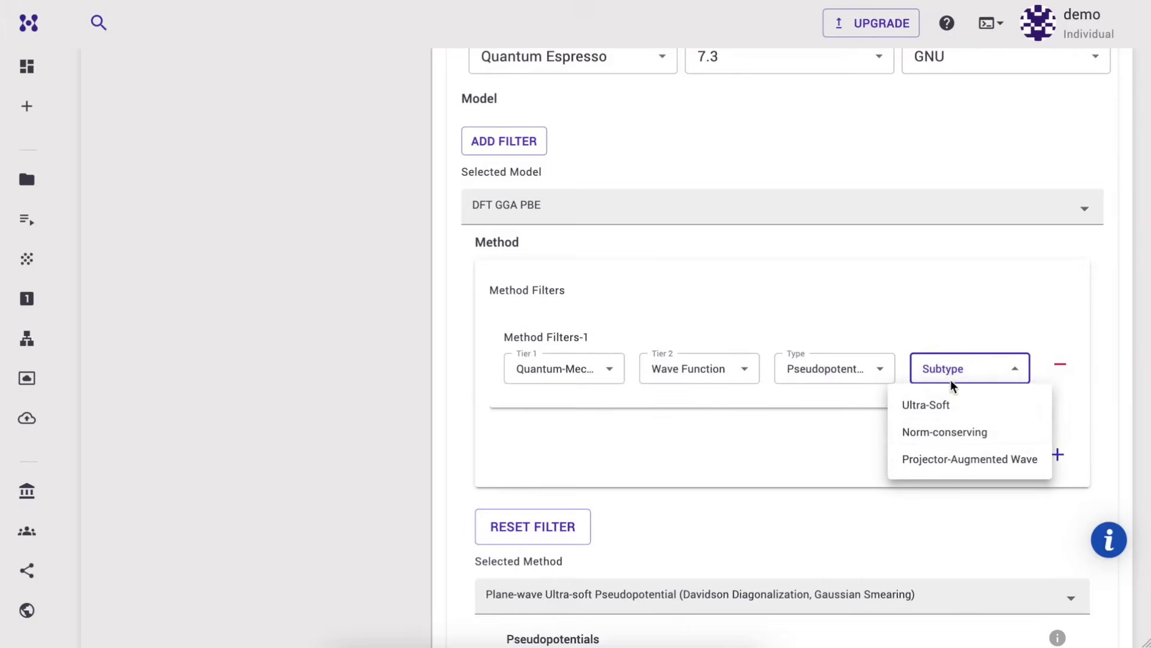
click(940, 434)
scroll(779, 456, down, 2)
click(702, 465)
click(637, 566)
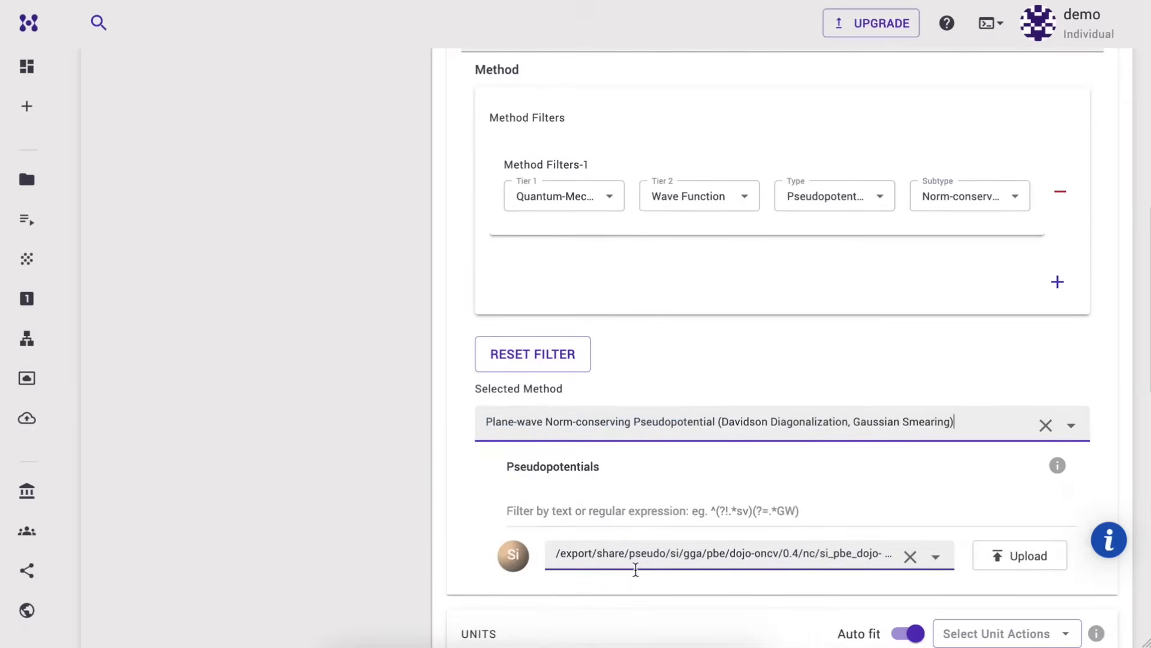
scroll(635, 569, down, 7)
click(669, 520)
scroll(478, 417, down, 5)
In the pw_scf template, paste explicit ibrav/celldm system lines and delete CELL_PARAMETERS and occupations/degauss.
drag(127, 427, 303, 451)
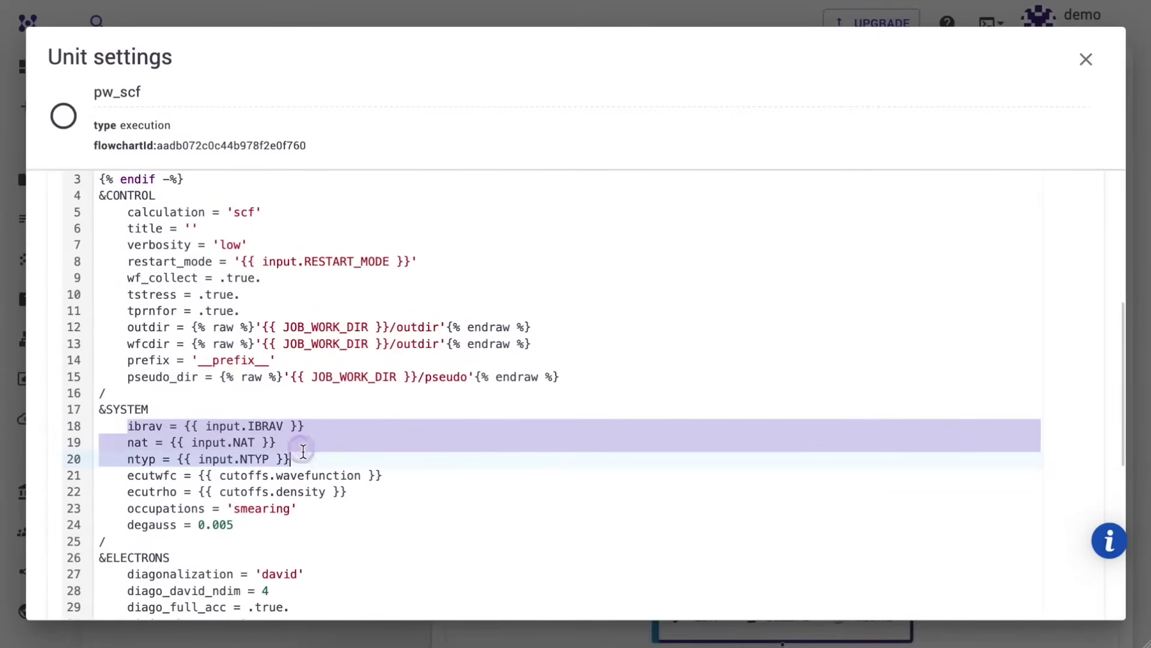
text(ibrav= 8     celldm(1)= 10.26     celldm(2)= 1     celldm(3)=1     nat=8     ntyp=1)
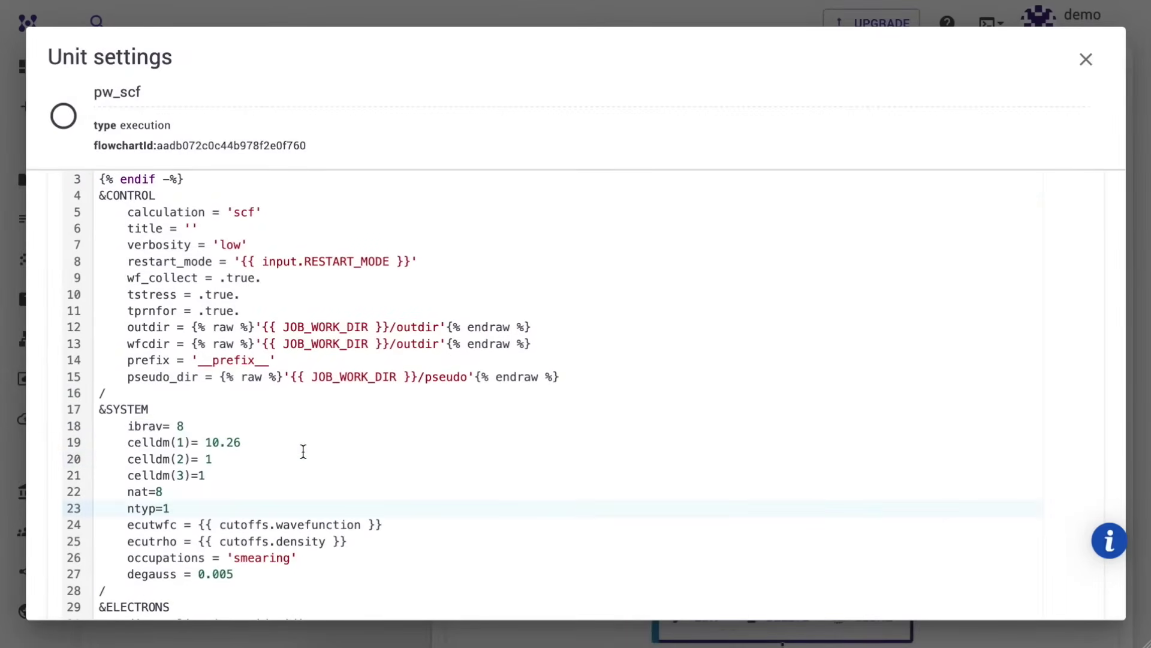
scroll(304, 451, down, 6)
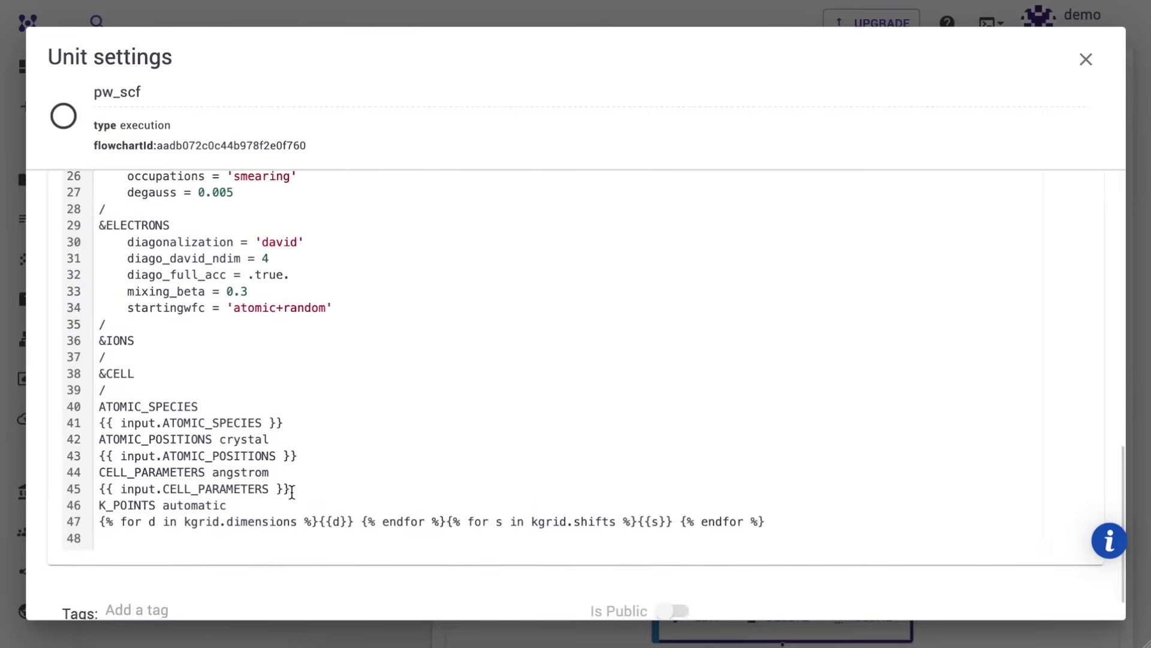
drag(297, 492, 81, 475)
key(Delete)
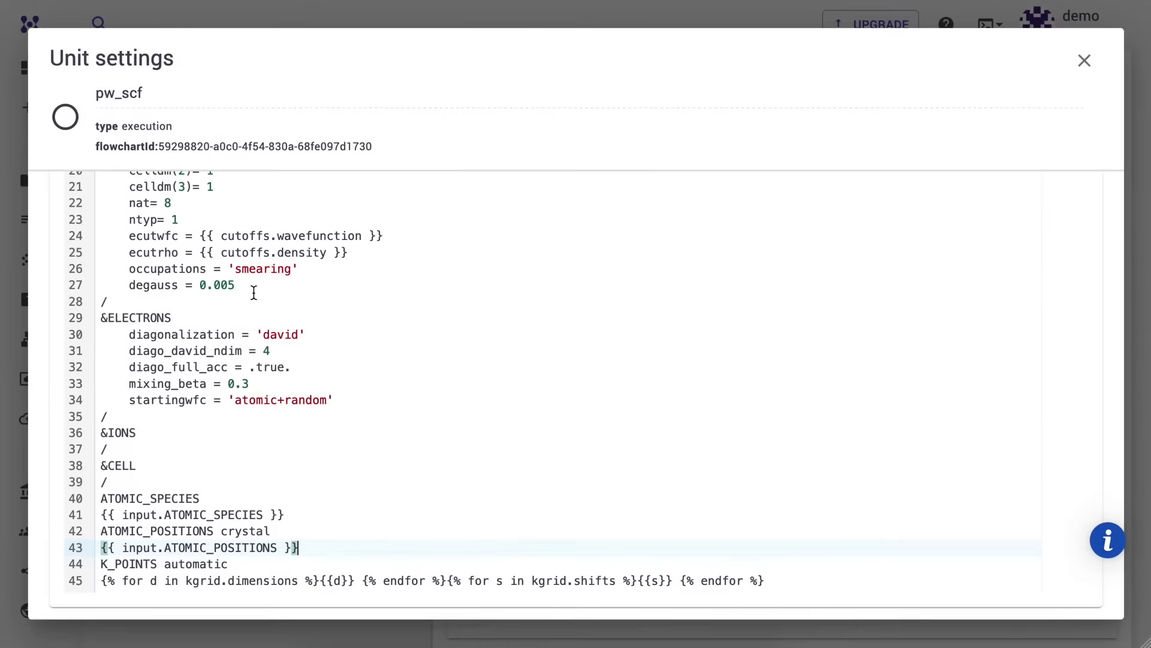
click(252, 290)
drag(214, 292, 93, 280)
key(Delete)
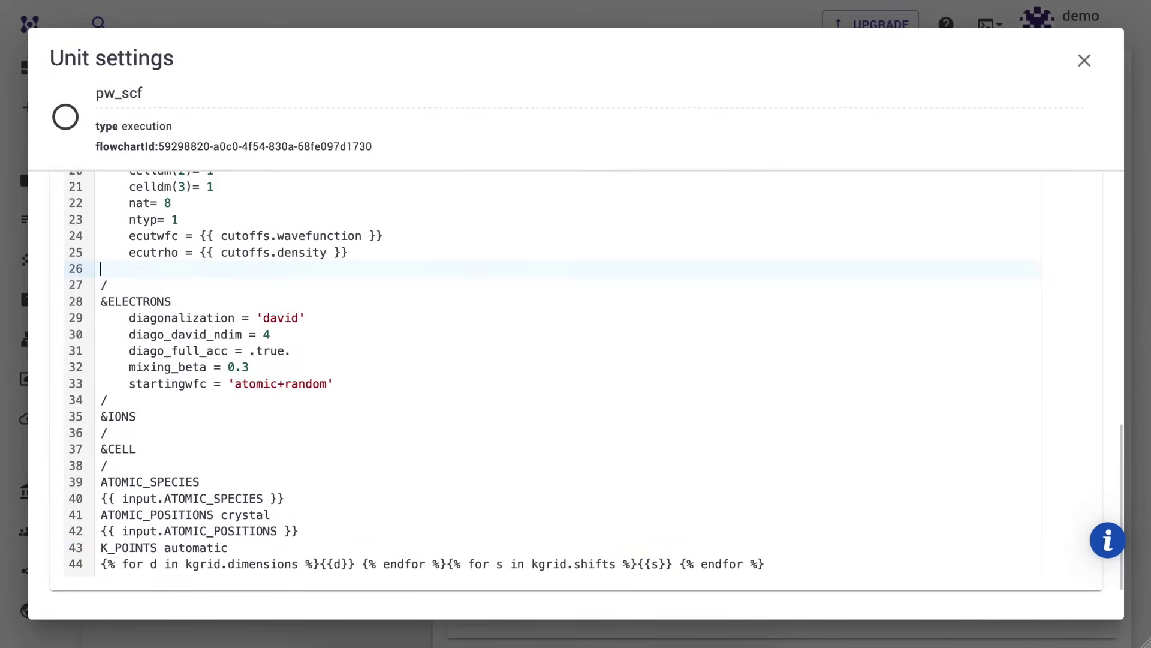
key(BackSpace)
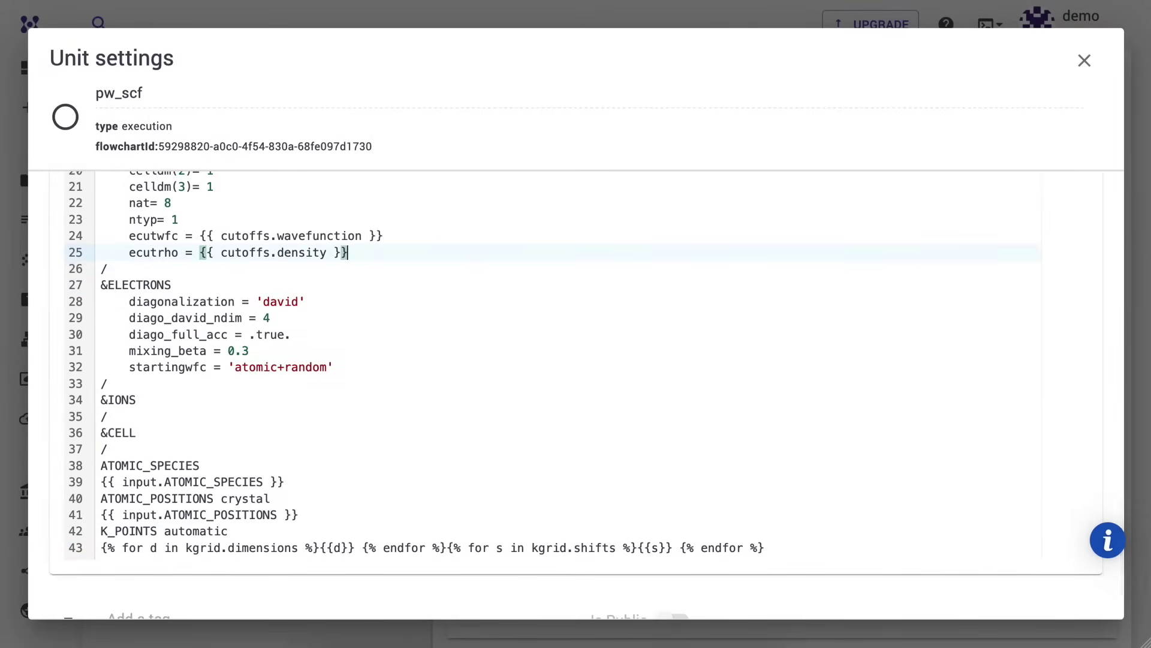
Replace the ATOMIC_POSITIONS placeholder with eight explicit Si coordinate lines.
drag(298, 514, 98, 514)
text(Si 0.00000 0.00000 0.00000 Si 0.50000 0.50000 0.00000 Si 0.00000 0.50000 0.50000 Si 0.50000 0.00000 0.50000 Si 0.25000 0.25000 0.25000 Si 0.75000 0.75000 0.25000 Si 0.75000 0.25000 0.75000 Si 0.25000 0.75000 0.75000)
scroll(336, 483, down, 1)
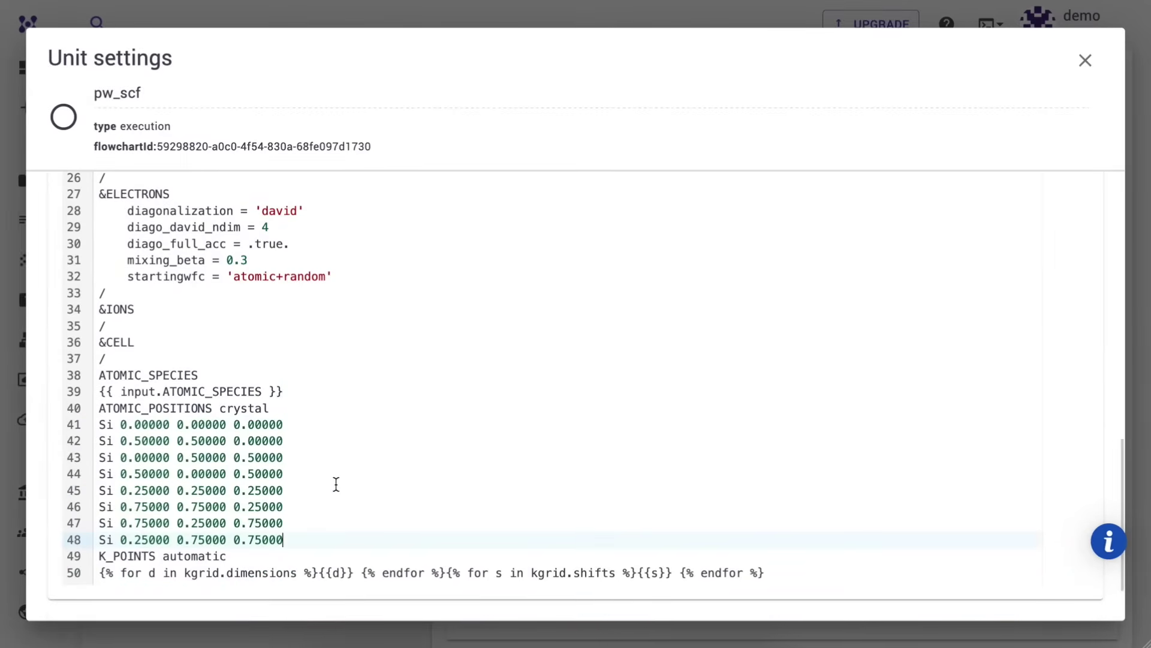
click(1086, 60)
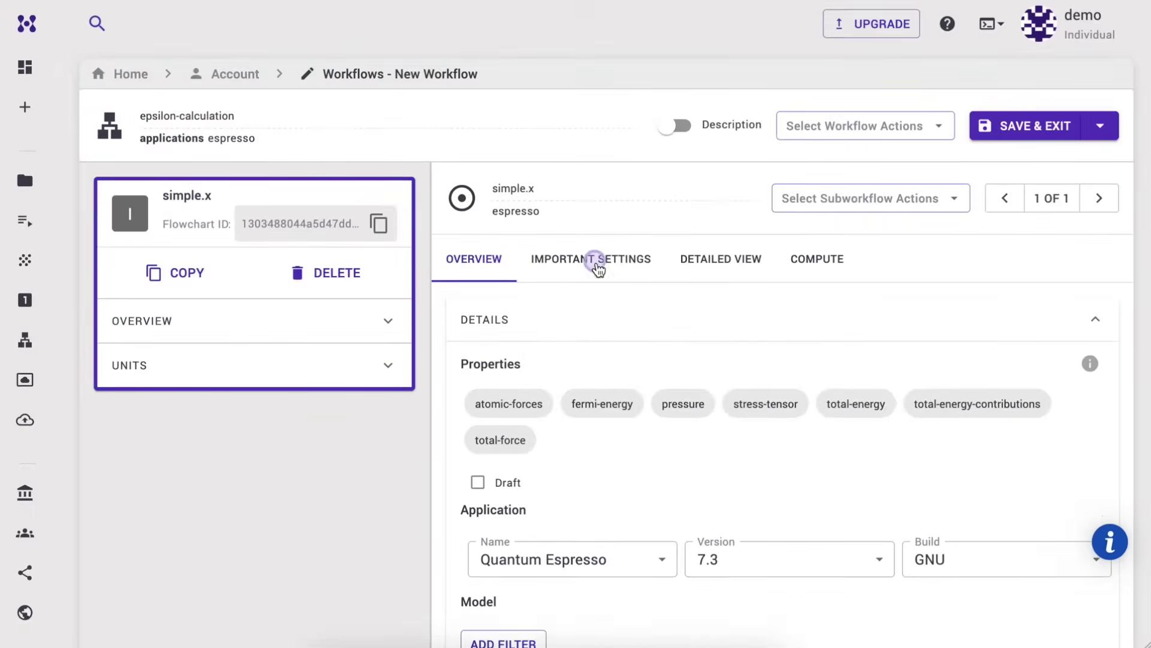
Set cutoffs to 15/60, raise the k-grid to 4×4×4 and set the third shift to 1.
click(594, 258)
double_click(530, 333)
text(1)
key(Tab)
click(554, 581)
click(554, 618)
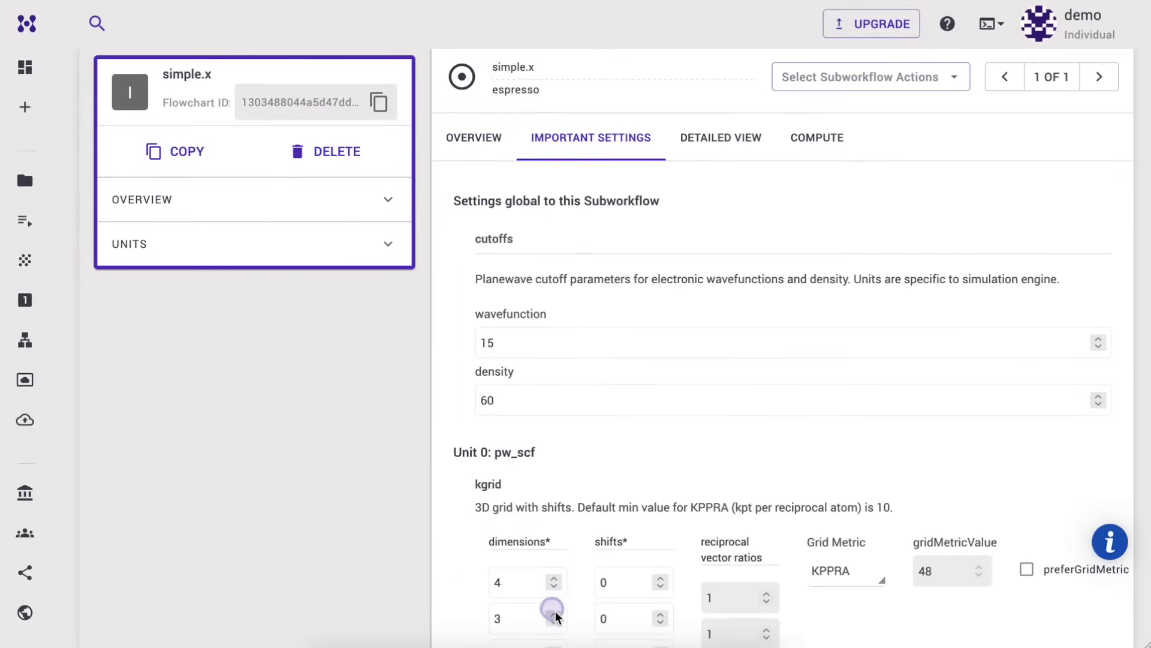
click(554, 618)
scroll(555, 554, down, 2)
click(661, 548)
scroll(600, 420, up, 4)
click(478, 276)
click(1064, 393)
Append a second execution unit and set its executable to head.x (head_simple).
click(999, 431)
click(795, 426)
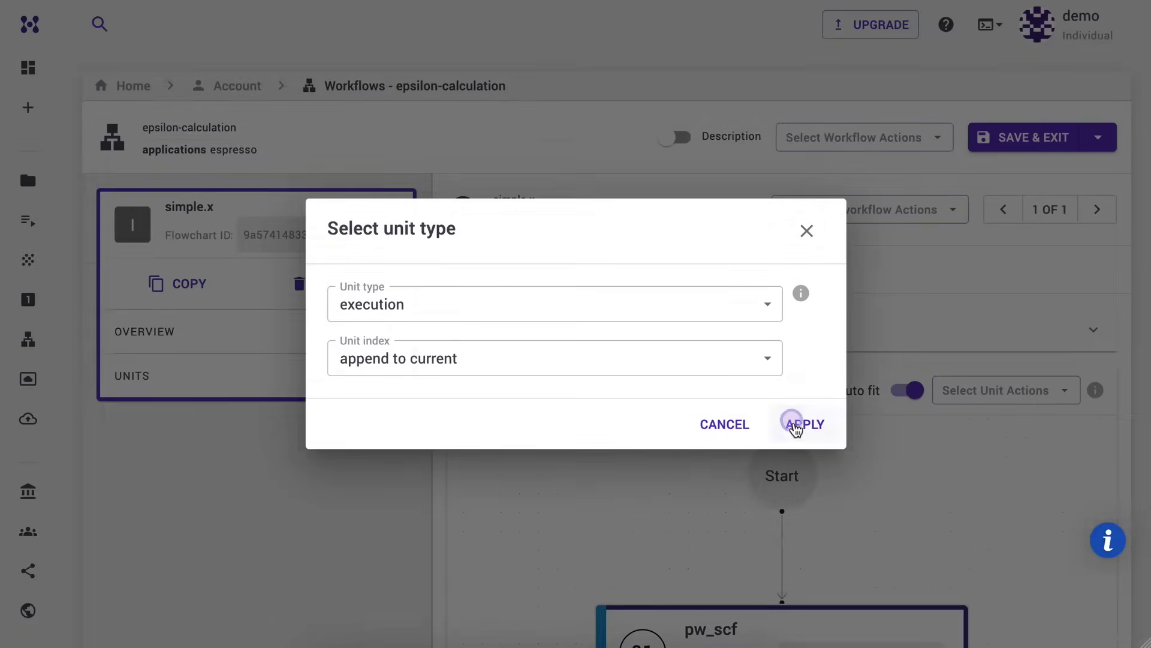
scroll(753, 326, down, 6)
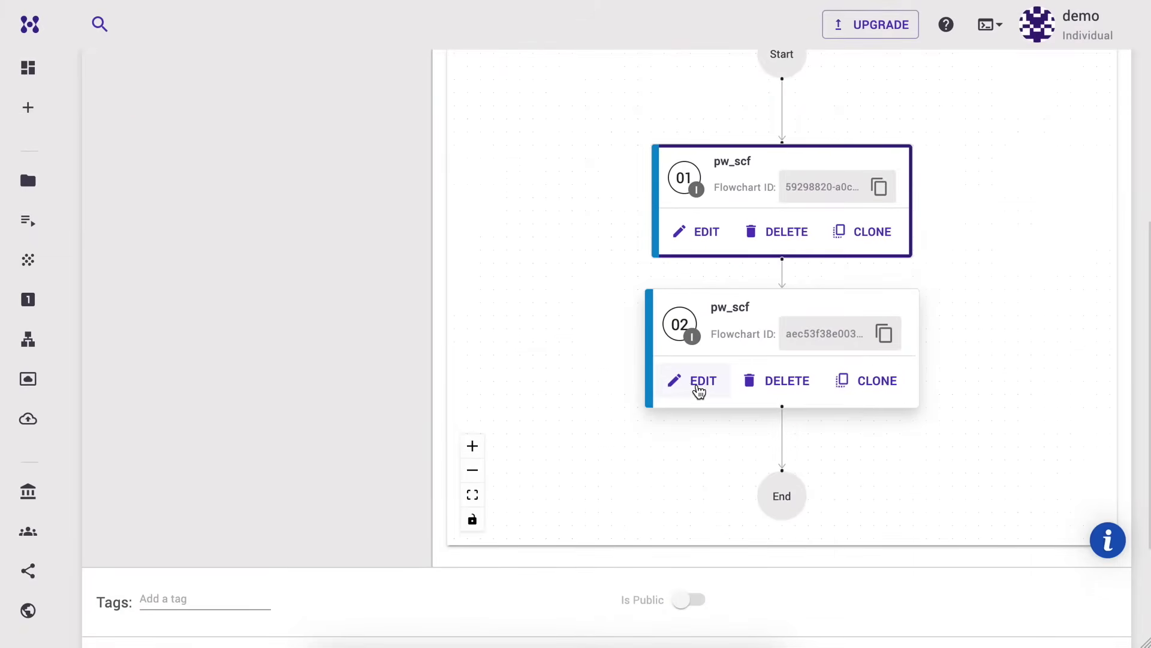
click(698, 384)
click(725, 264)
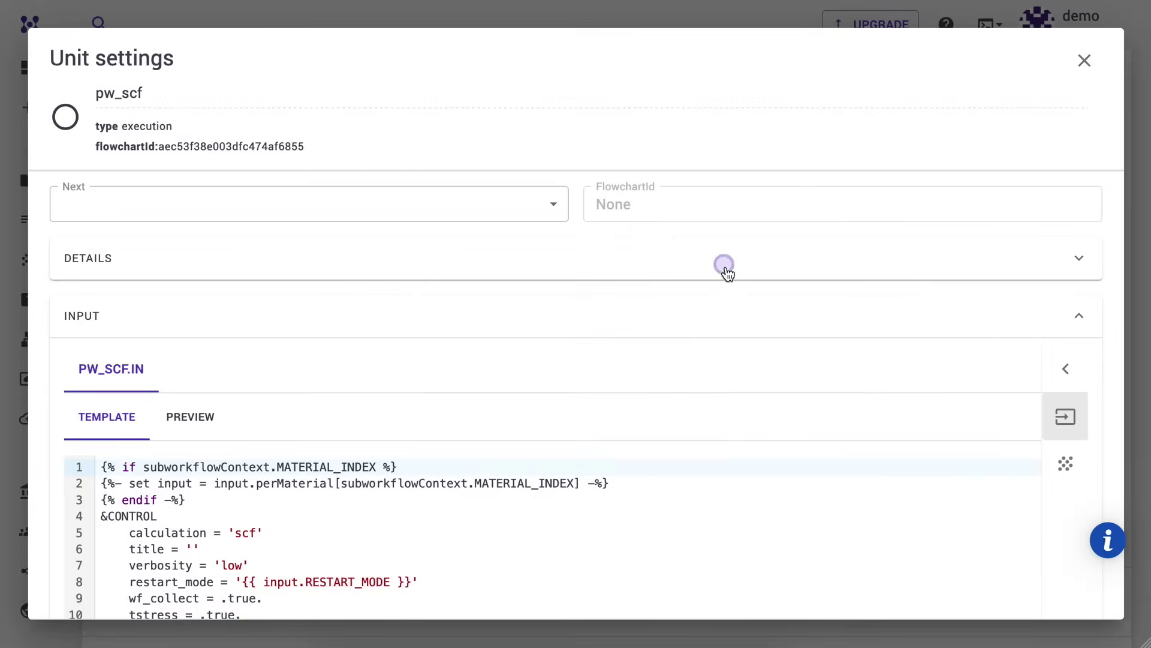
click(791, 360)
click(741, 389)
scroll(945, 415, down, 5)
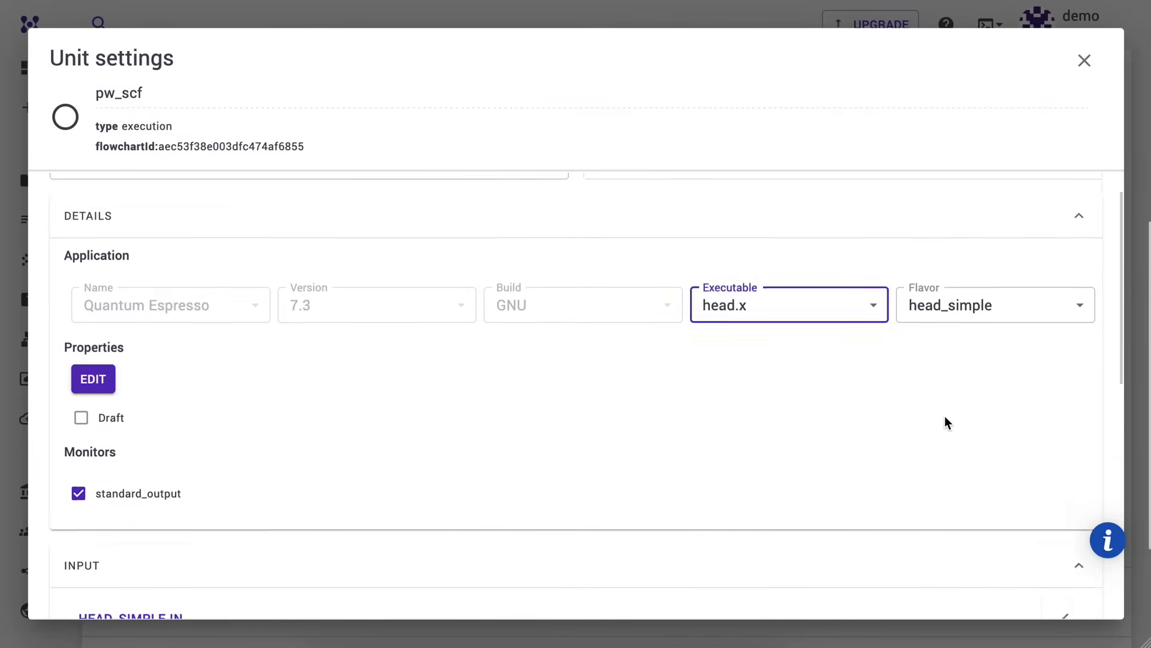
scroll(946, 423, down, 3)
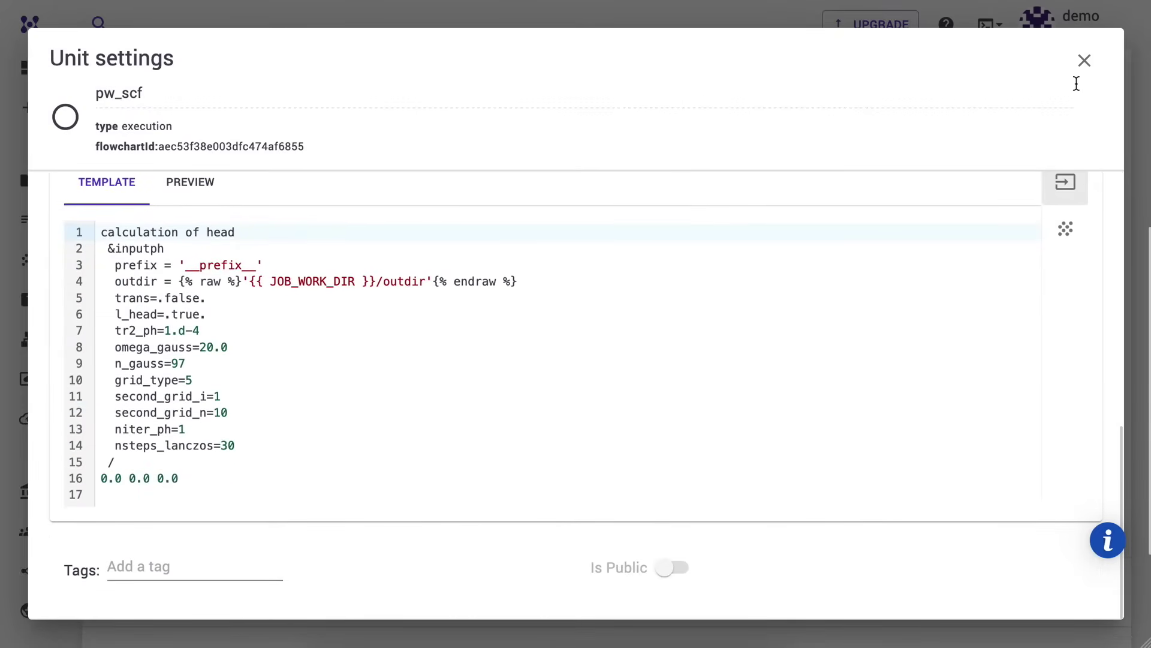
click(1083, 65)
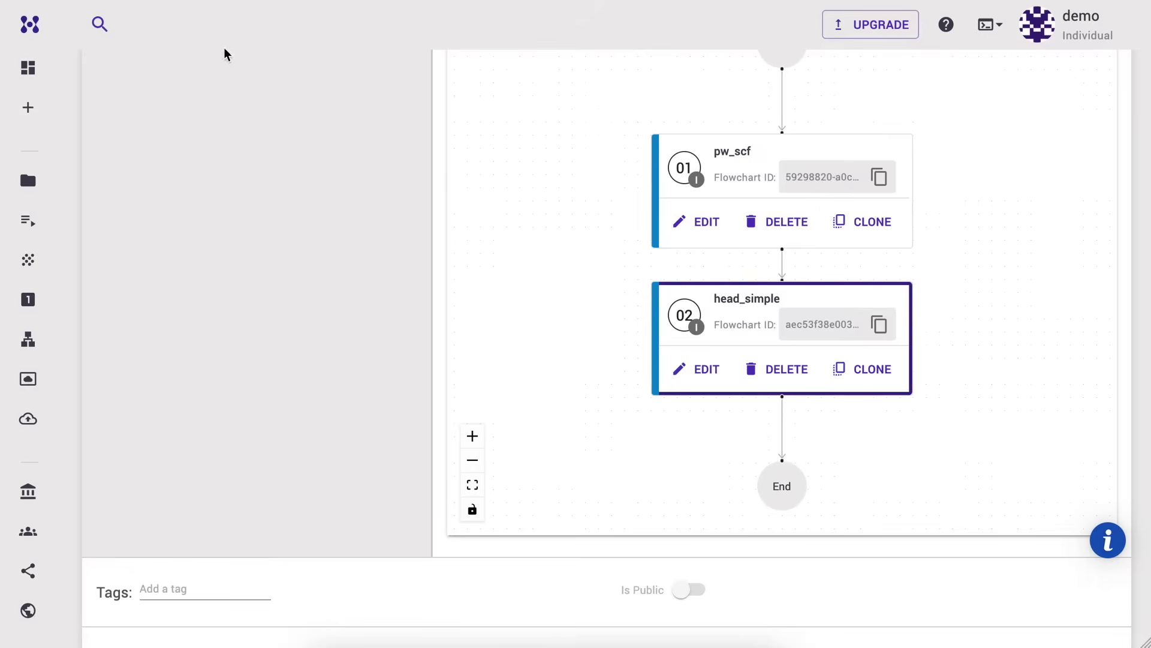
Append a third unit to the end of the workflow.
click(1031, 120)
click(1003, 150)
click(801, 424)
Make unit 03 a pw_nscf flavor with explicit ibrav/celldm values and nbnd = 32 replacing occupations.
click(718, 551)
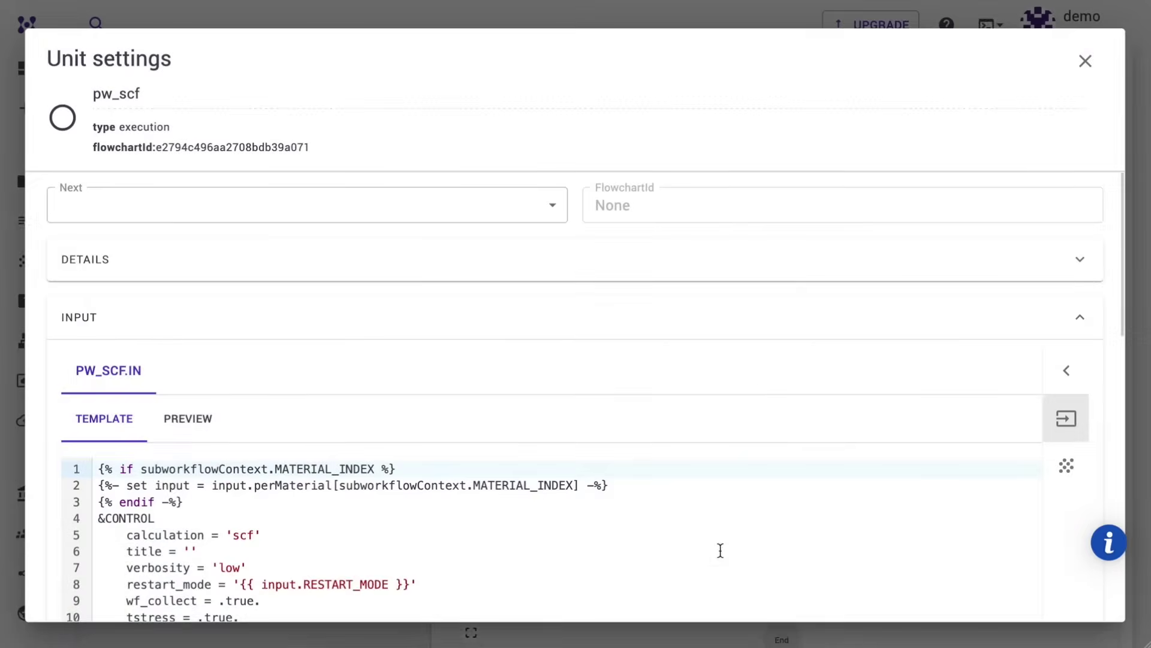
click(783, 275)
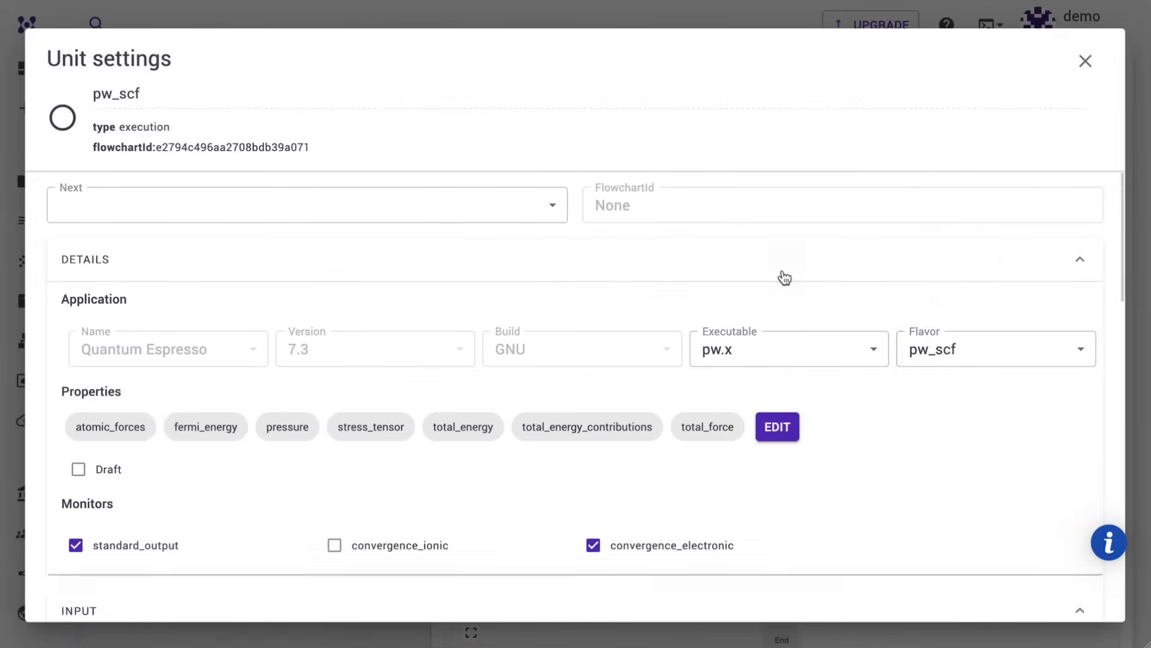
click(946, 352)
click(953, 483)
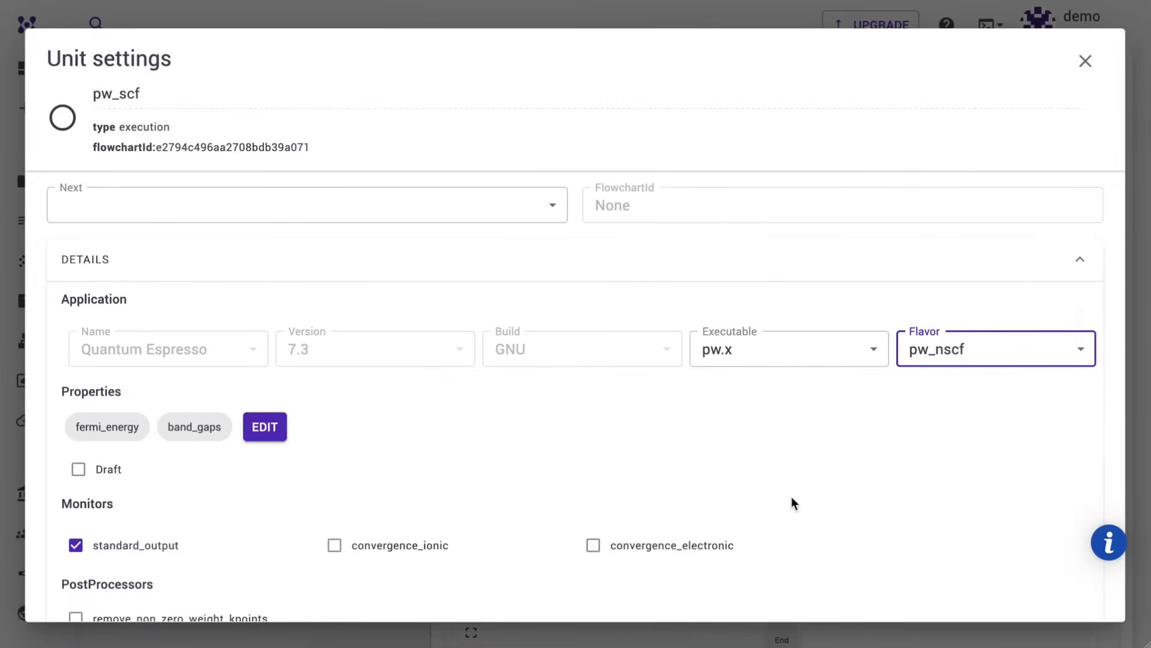
scroll(791, 498, down, 10)
drag(298, 405, 131, 371)
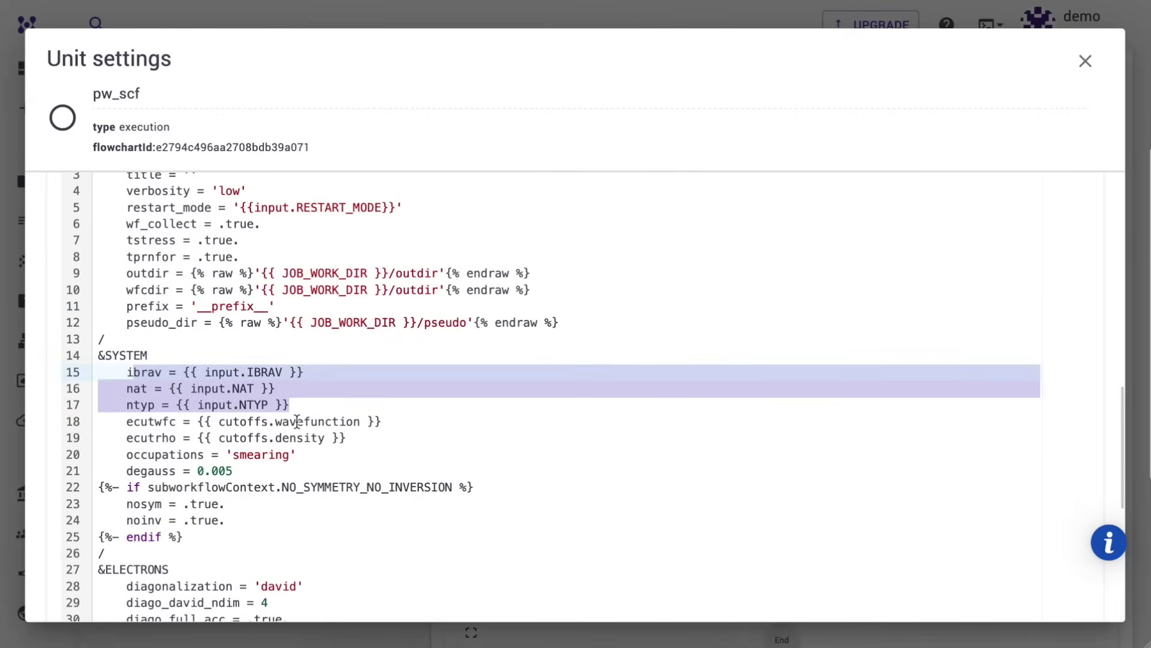
key(BackSpace)
text(ibrav= 8     celldm(1)= 10.26     celldm(2)= 1     celldm(3)= 1     nat= 8     ntyp= 1)
drag(233, 520, 128, 505)
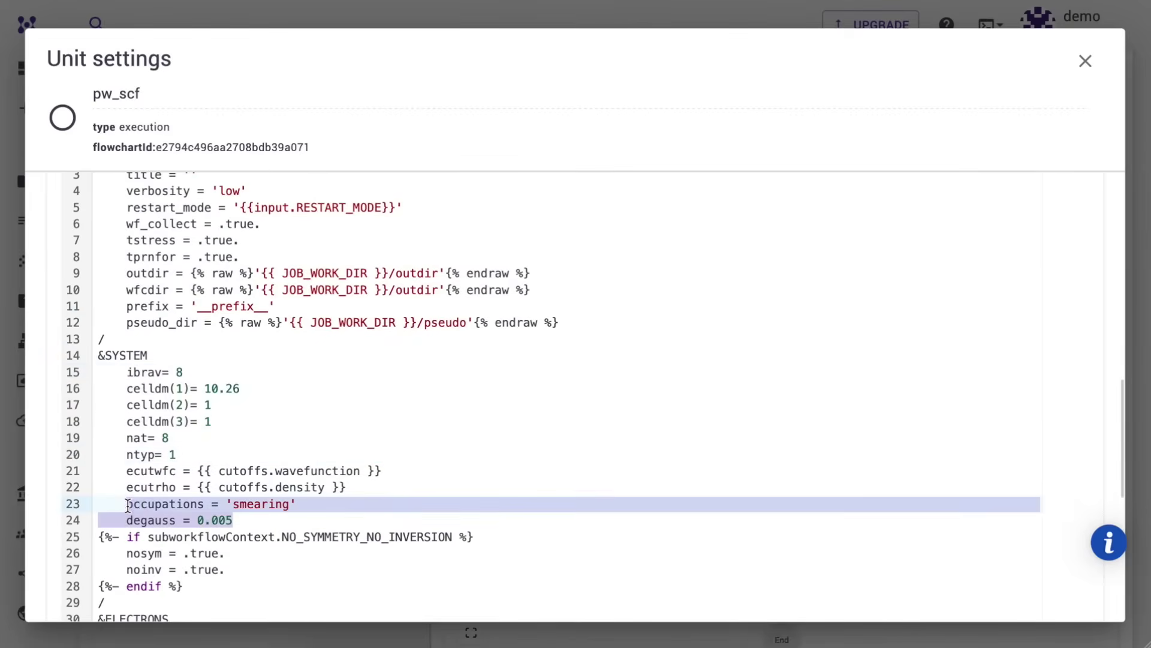
text(nbnd = 32)
Paste eight Si positions, delete CELL_PARAMETERS, and replace the automatic K_POINTS line with 'gam'.
scroll(707, 522, down, 5)
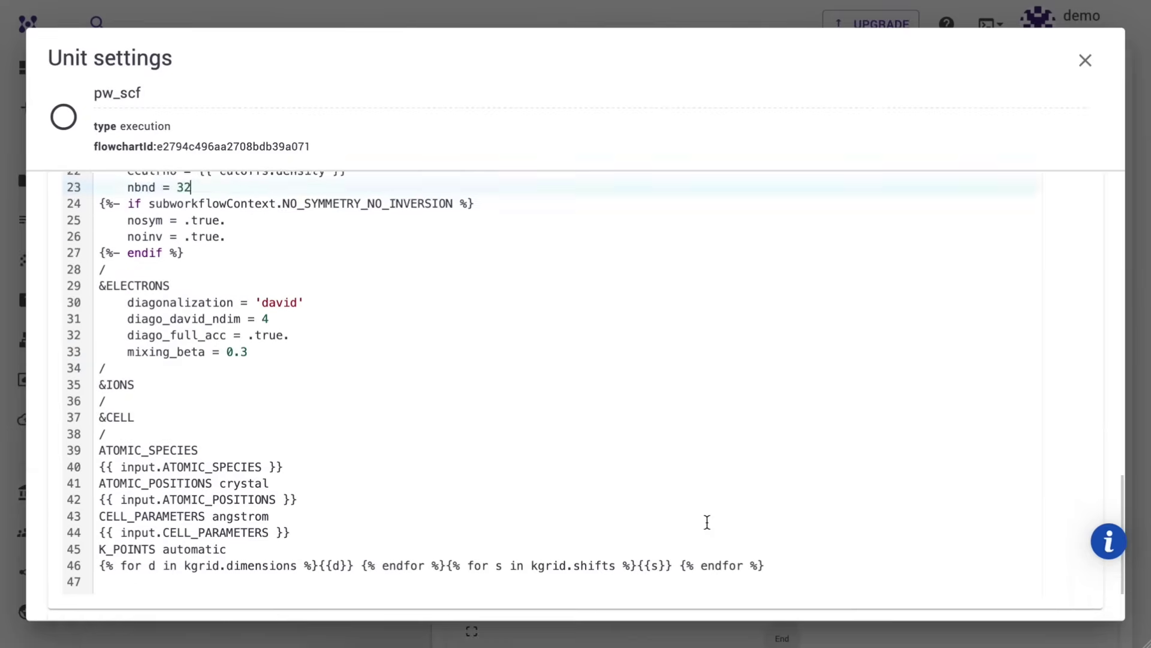
drag(290, 480, 83, 483)
drag(298, 463, 97, 464)
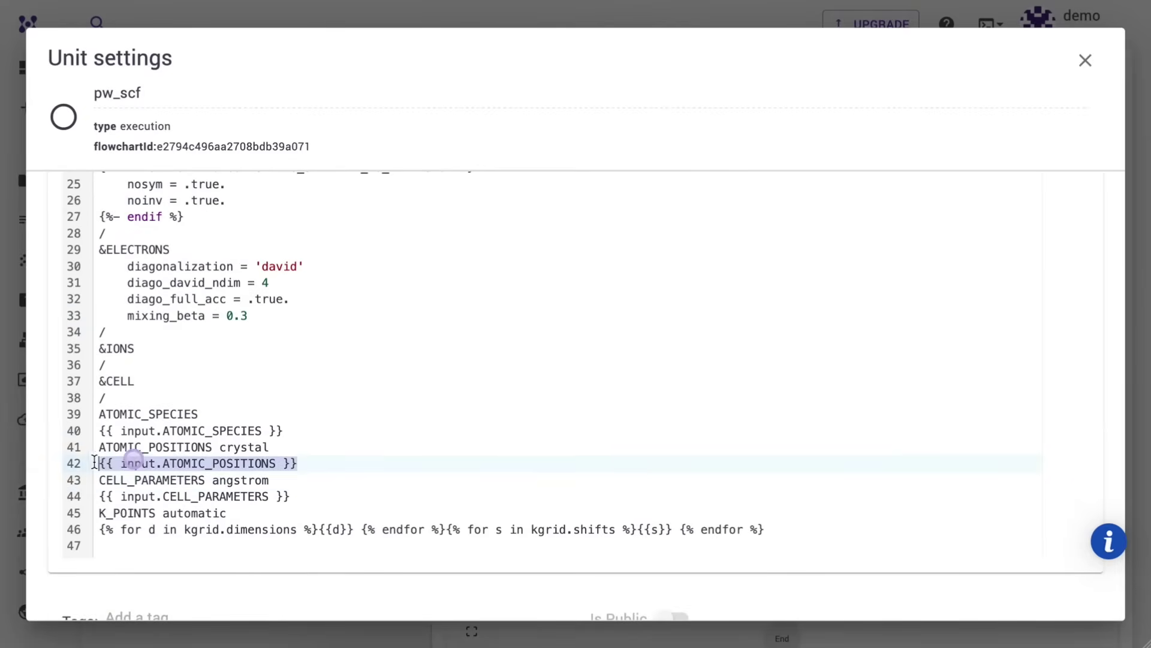
text(Si 0.00000 0.00000 0.00000 Si 0.50000 0.50000 0.00000 Si 0.00000 0.50000 0.50000 Si 0.50000 0.00000 0.50000 Si 0.25000 0.25000 0.25000 Si 0.75000 0.75000 0.25000 Si 0.75000 0.25000 0.75000 Si 0.25000 0.75000 0.75000)
scroll(368, 512, down, 5)
drag(290, 531, 90, 523)
key(BackSpace)
key(BackSpace)
drag(163, 515, 769, 529)
text(gam)
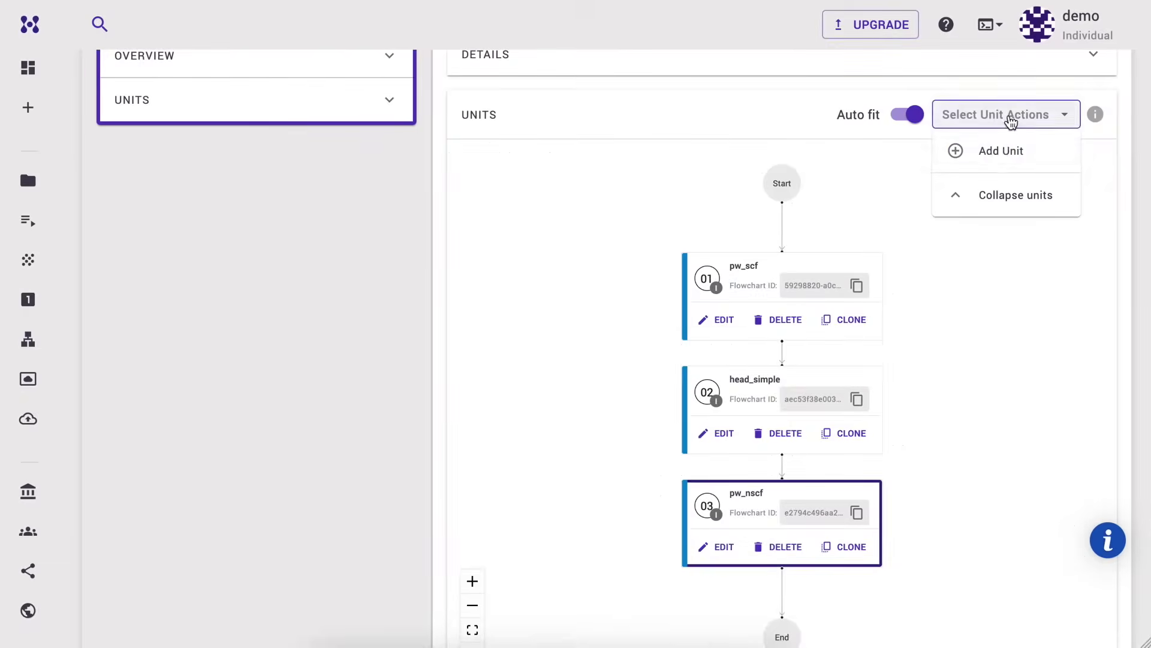
click(995, 149)
click(805, 421)
Set the fourth unit's executable to pw4gww.x (pw4gww_simple).
click(729, 572)
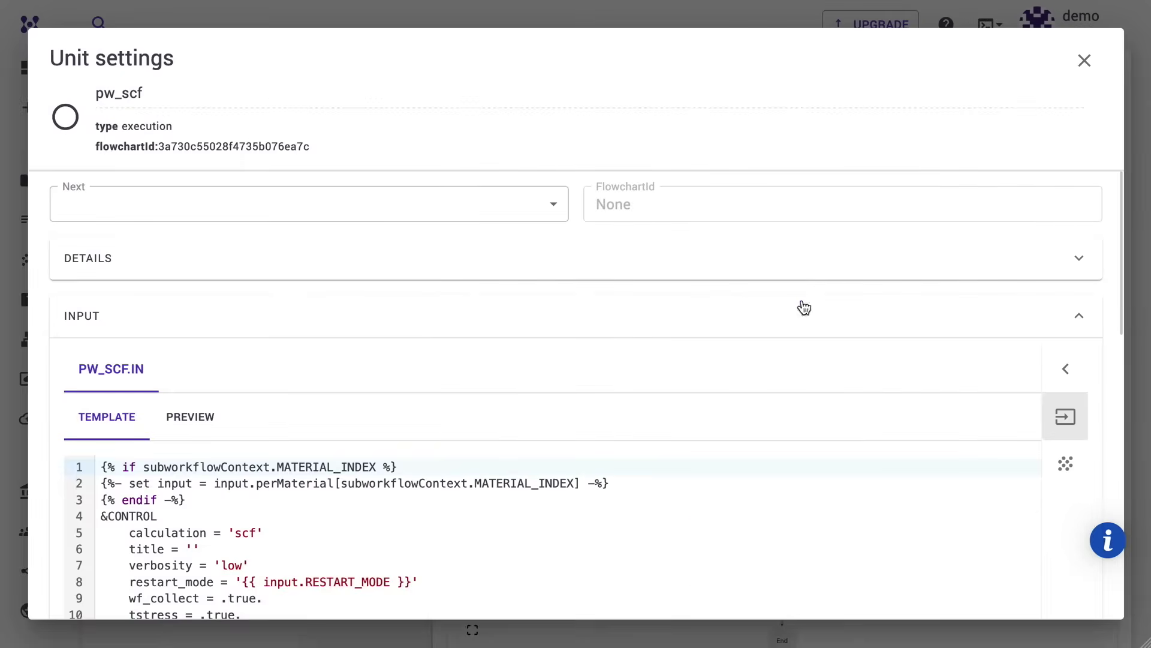
click(811, 354)
scroll(812, 357, down, 2)
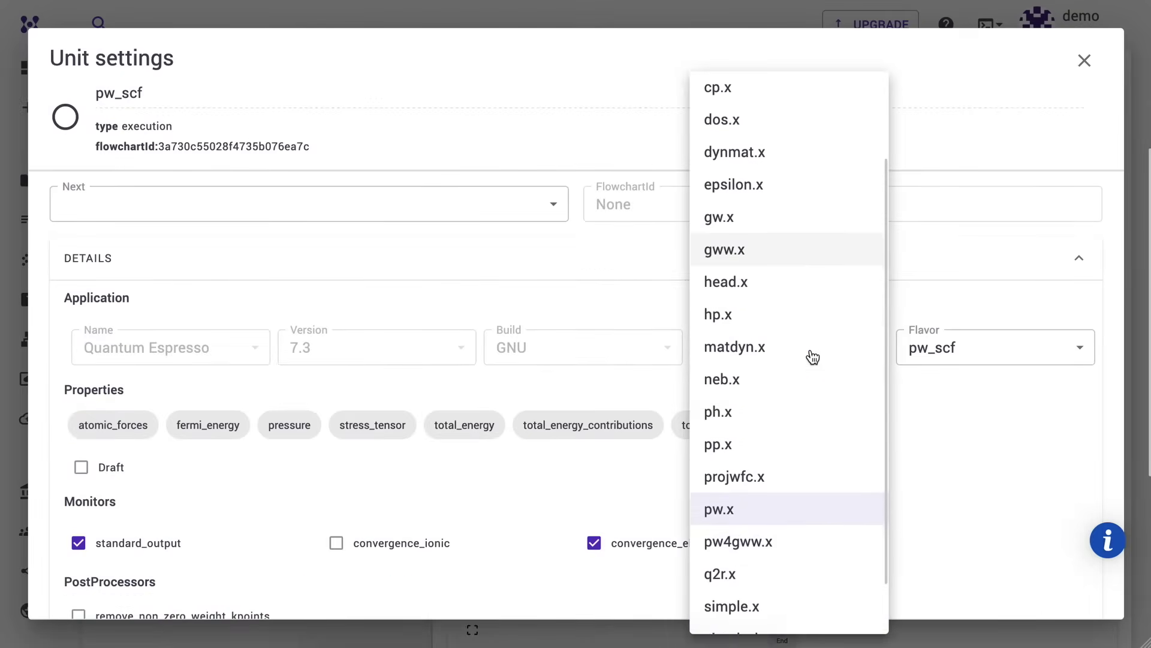
click(764, 514)
scroll(905, 484, down, 5)
click(1084, 61)
Append a fifth unit and set its executable to gww.x (gww_simple).
click(1005, 114)
click(1011, 149)
click(812, 424)
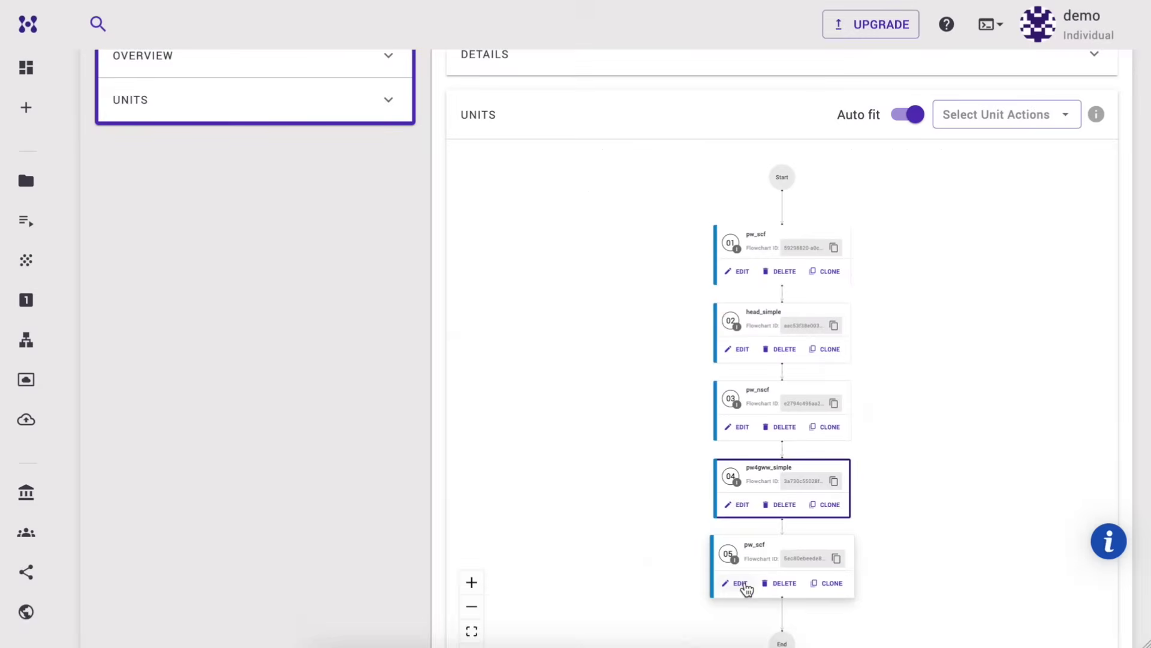
click(740, 583)
click(944, 257)
click(789, 344)
click(840, 352)
scroll(871, 451, down, 5)
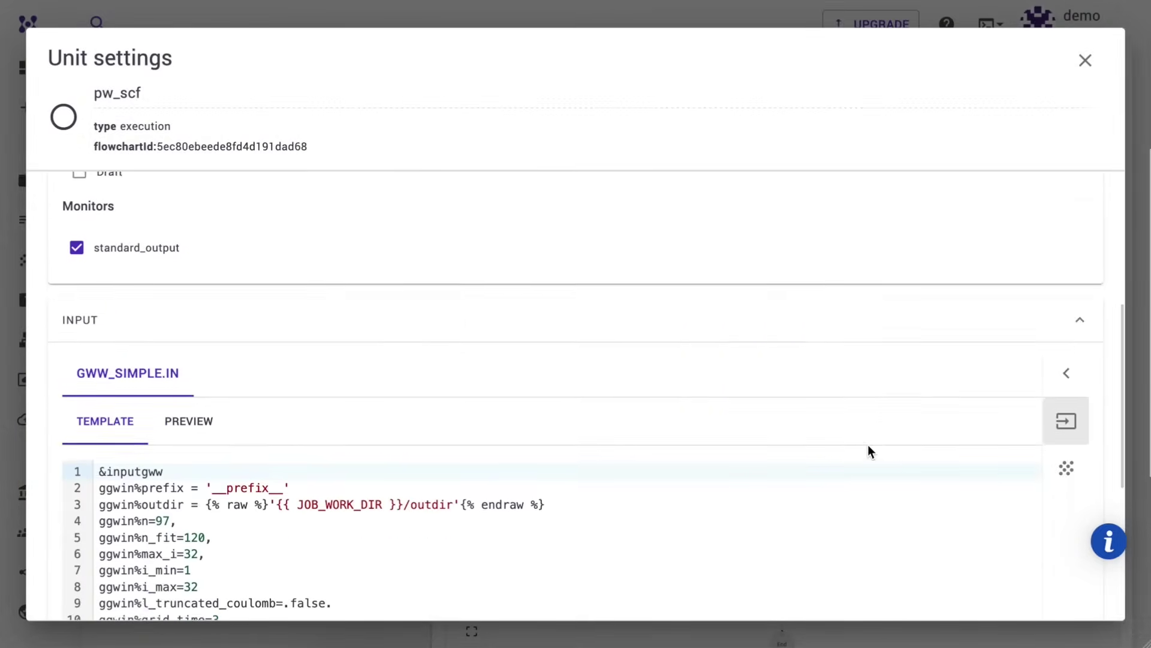
scroll(867, 444, down, 3)
click(1083, 62)
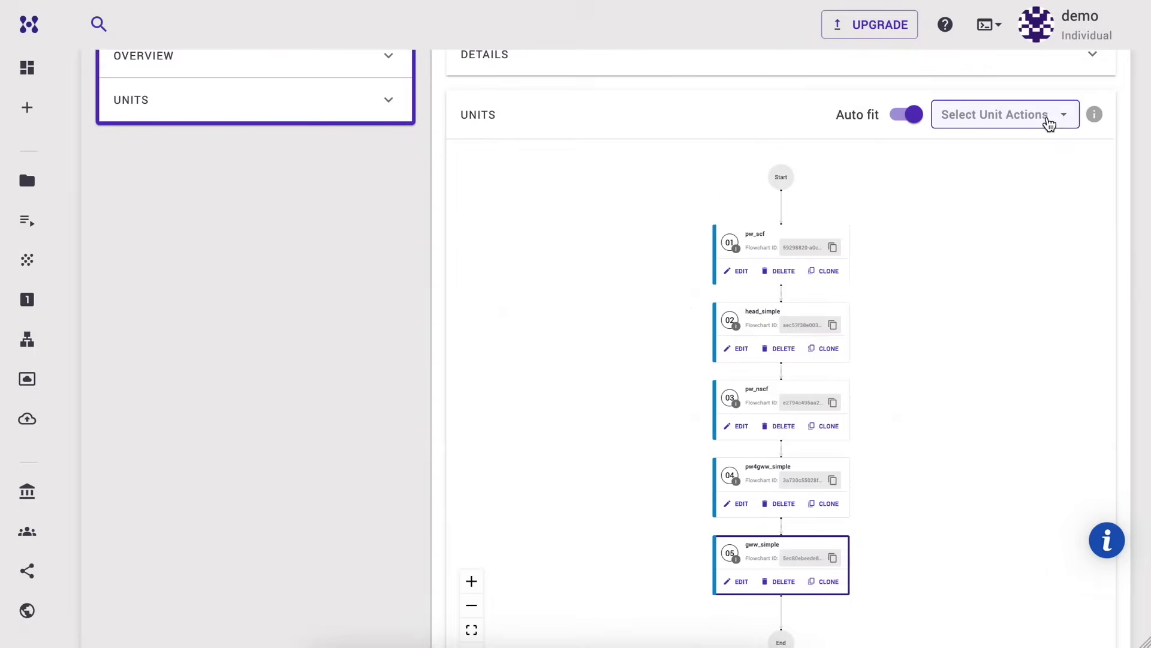
Add an assignment unit whose operand is set to NO_SYMMETRY_NO_INVERSION.
click(1045, 121)
click(1012, 154)
click(690, 300)
click(574, 382)
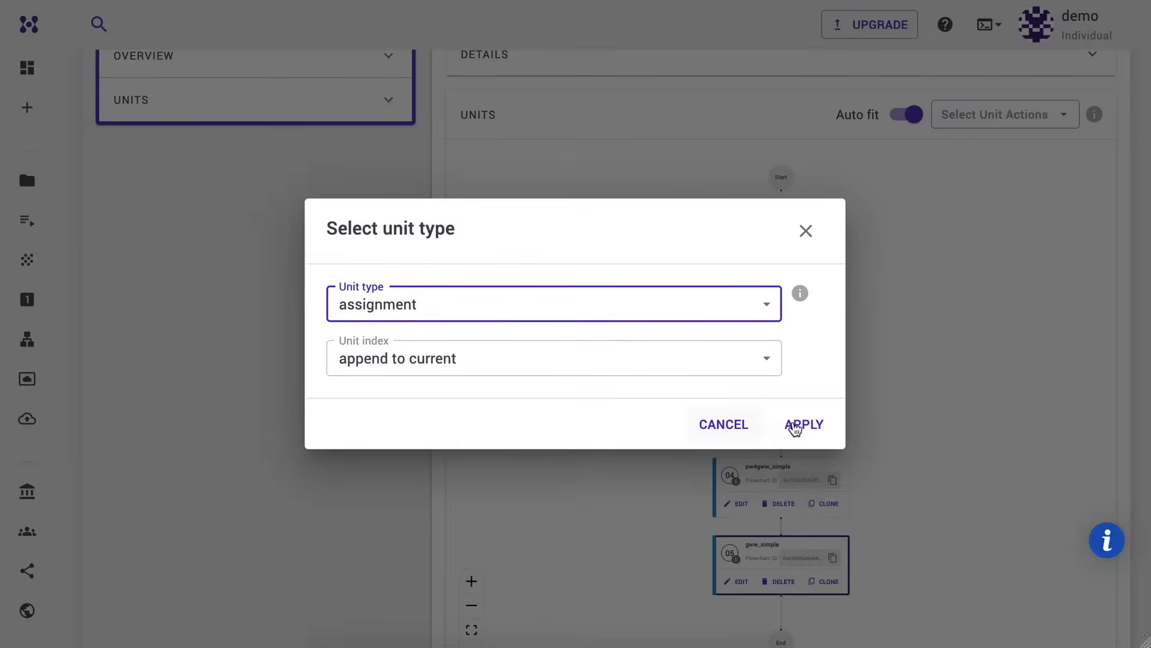
click(803, 423)
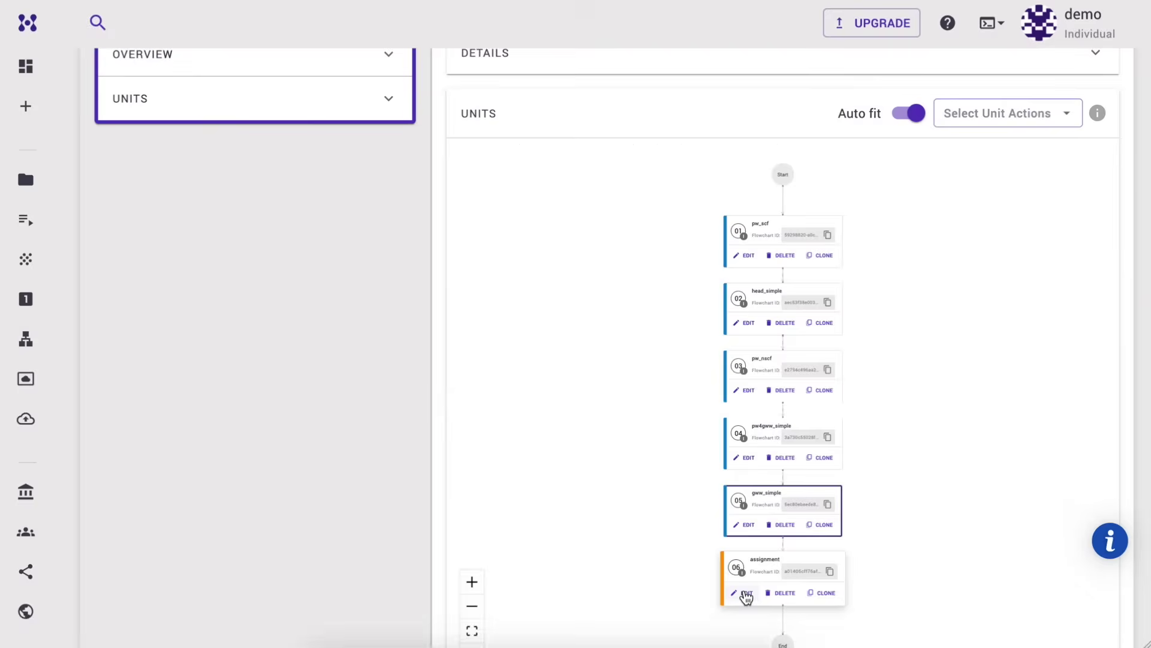
click(745, 592)
drag(136, 291, 53, 292)
text(NO_SYMMETRY_NO_INVERSION)
drag(105, 359, 40, 370)
click(1087, 58)
Add a seventh unit and give it the pw_nscf flavor.
click(995, 114)
click(966, 149)
click(804, 422)
click(747, 600)
click(763, 271)
click(935, 351)
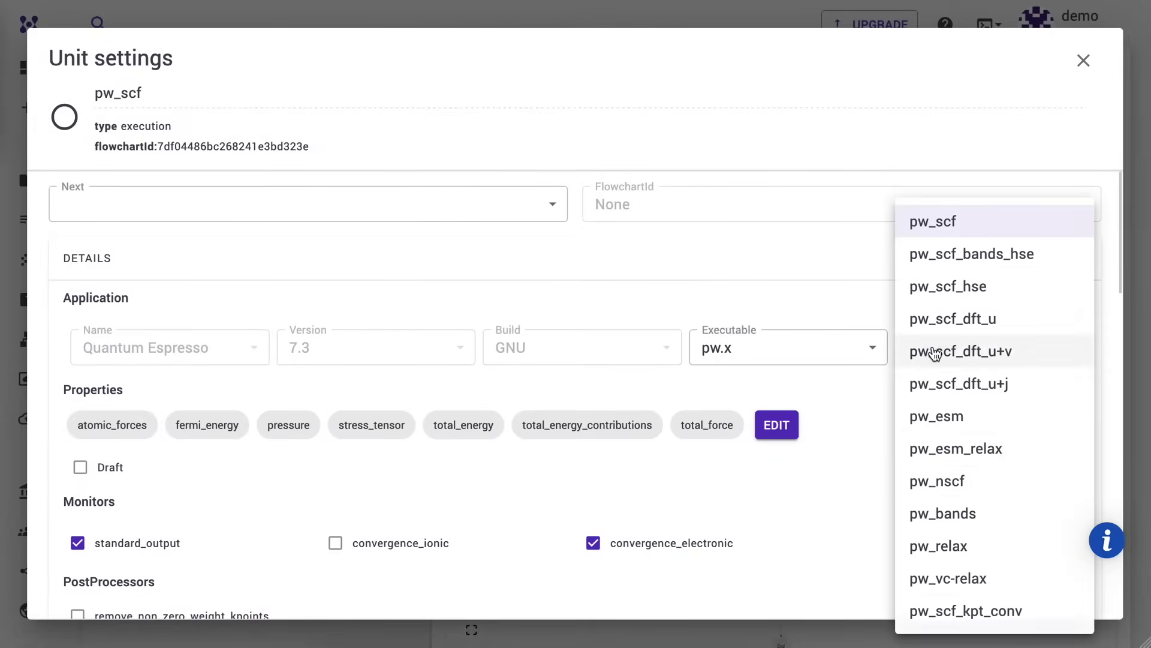
click(935, 484)
Paste the 8-atom ibrav/celldm/nat/ntyp lines and replace occupations and degauss with nbnd.
scroll(761, 480, down, 10)
drag(292, 357, 129, 327)
text(ibrav= 8     celldm(1)= 10.26     celldm(2)= 1     celldm(3)= 1     nat= 8     ntyp= 1)
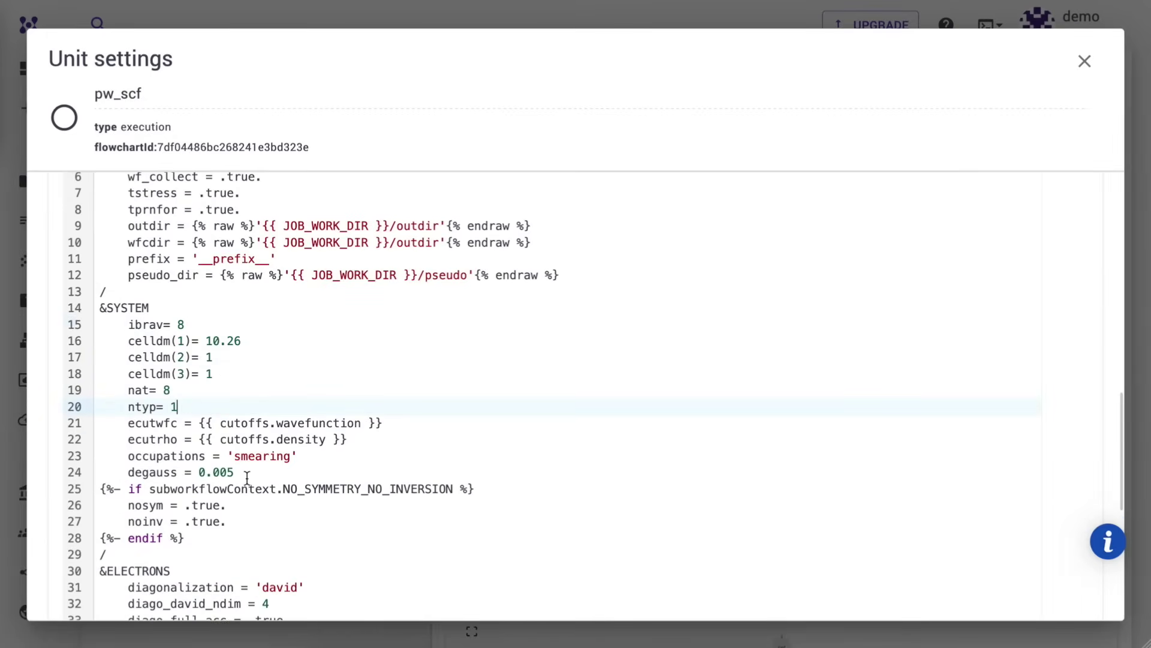
drag(247, 478, 128, 456)
text(nbnd = 40)
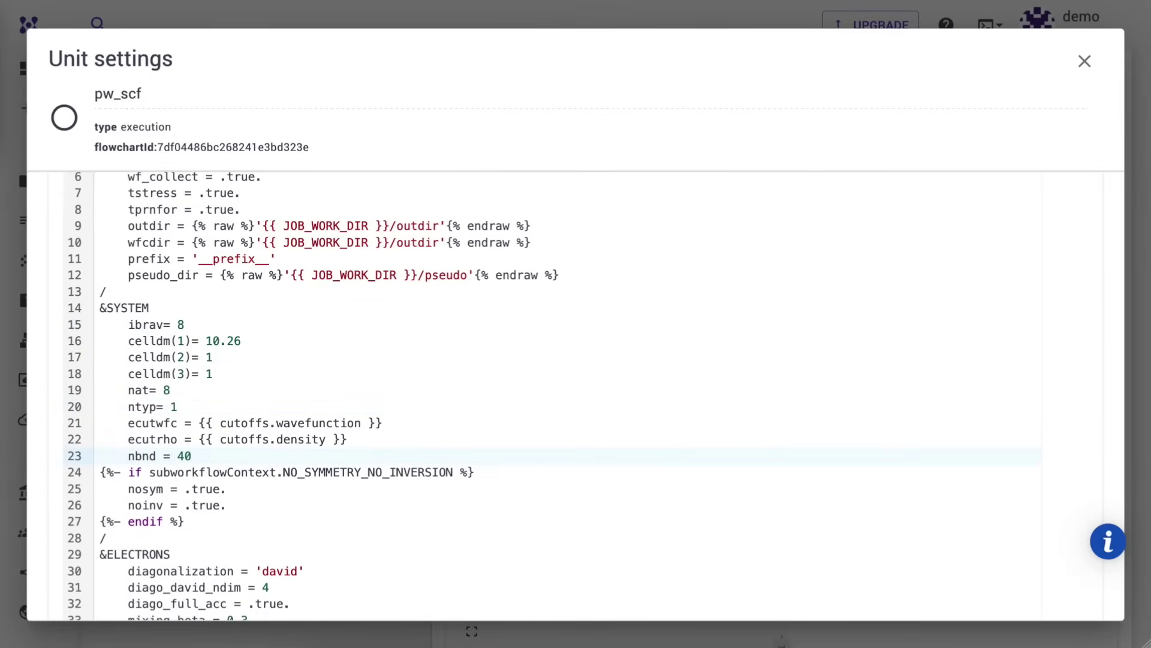
Insert the eight Si atomic positions and delete the CELL_PARAMETERS block.
scroll(484, 388, down, 5)
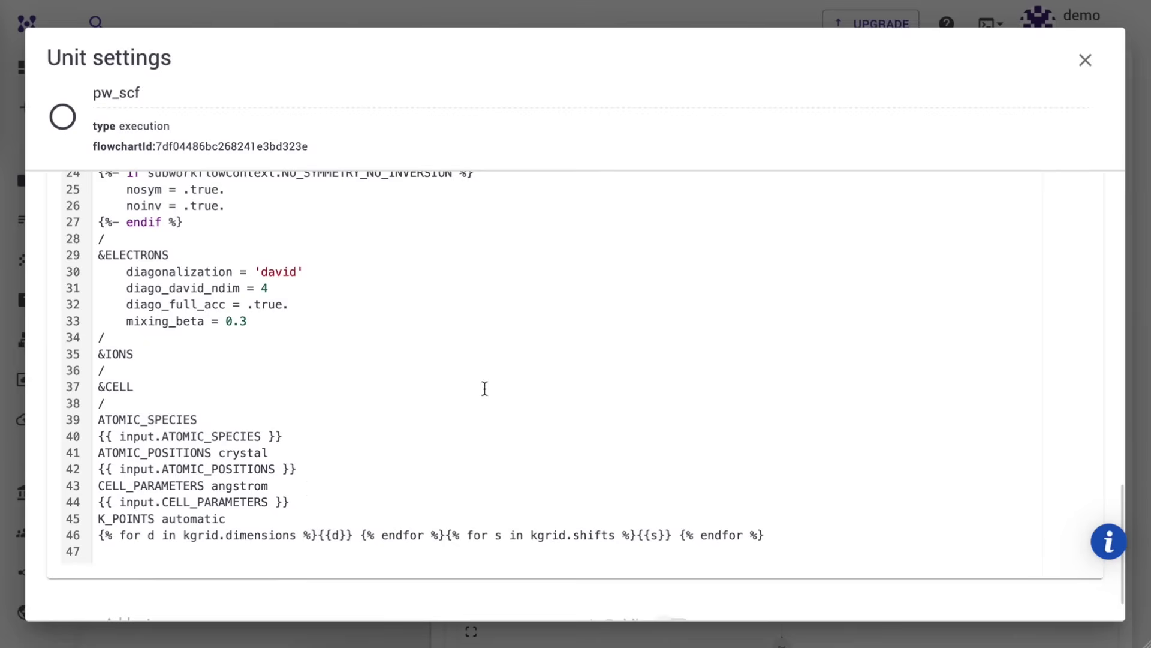
drag(298, 468, 97, 469)
text(Si 0.00000 0.00000 0.00000 Si 0.50000 0.50000 0.00000 Si 0.00000 0.50000 0.50000 Si 0.50000 0.00000 0.50000 Si 0.25000 0.25000 0.25000 Si 0.75000 0.75000 0.25000 Si 0.75000 0.25000 0.75000 Si 0.25000 0.75000 0.75000)
scroll(295, 549, down, 1)
drag(291, 551, 98, 535)
key(BackSpace)
key(BackSpace)
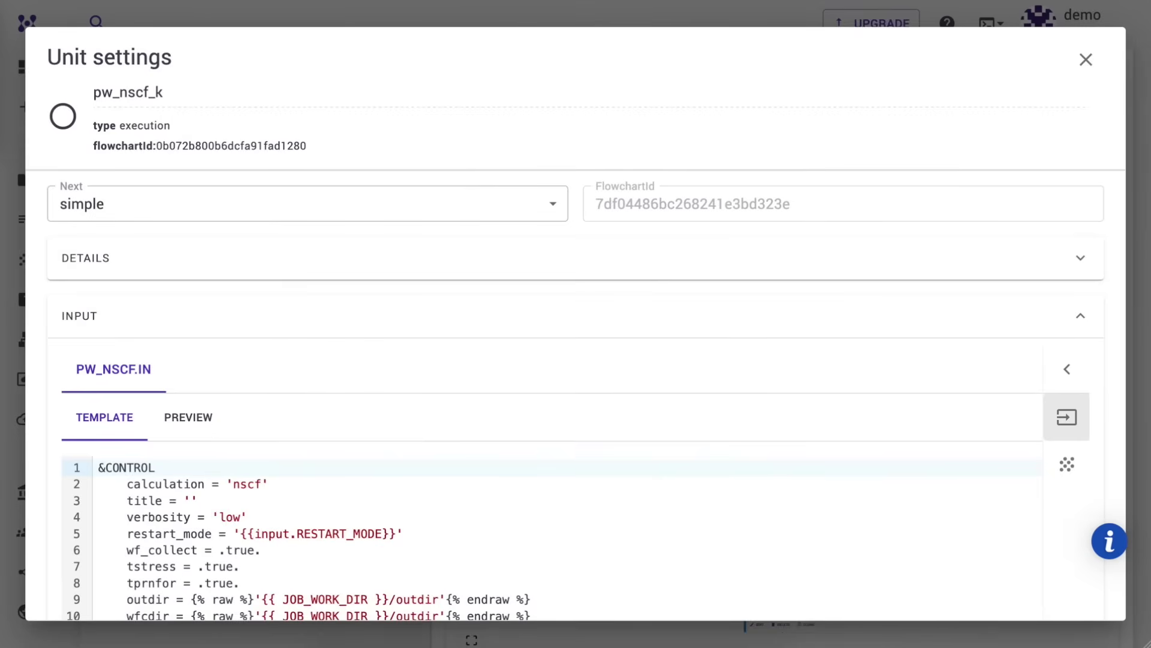
click(1090, 58)
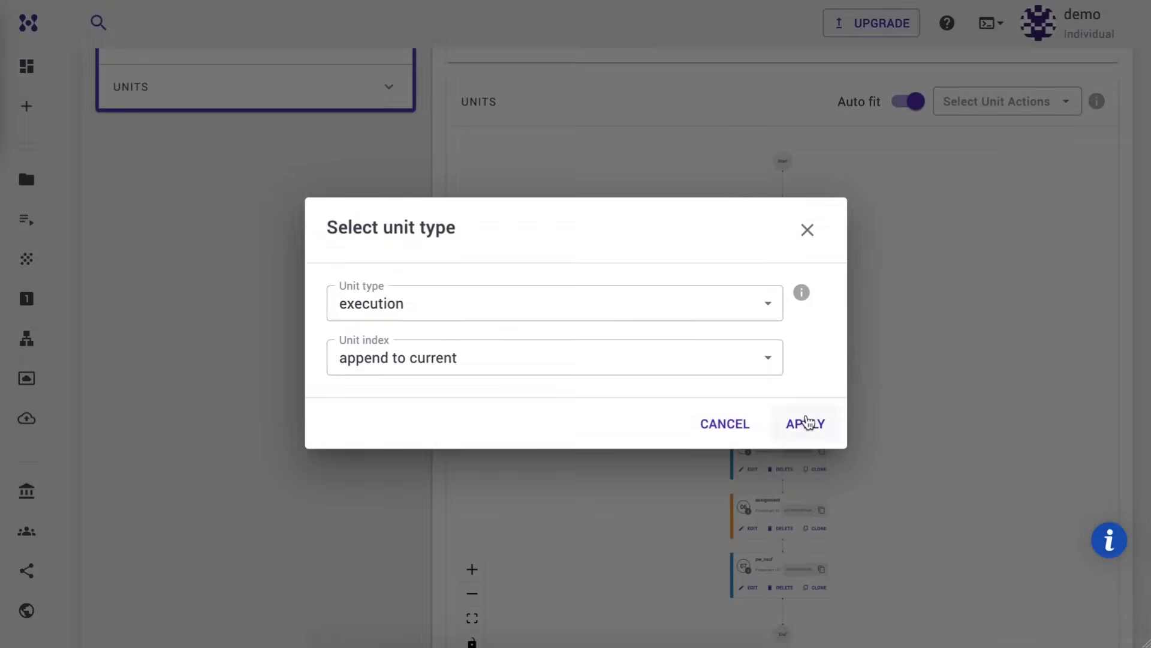
Append a new unit using simple.x as its executable.
click(807, 422)
click(754, 596)
click(861, 271)
click(827, 344)
scroll(804, 471, down, 5)
click(743, 542)
scroll(847, 523, down, 3)
scroll(847, 527, down, 5)
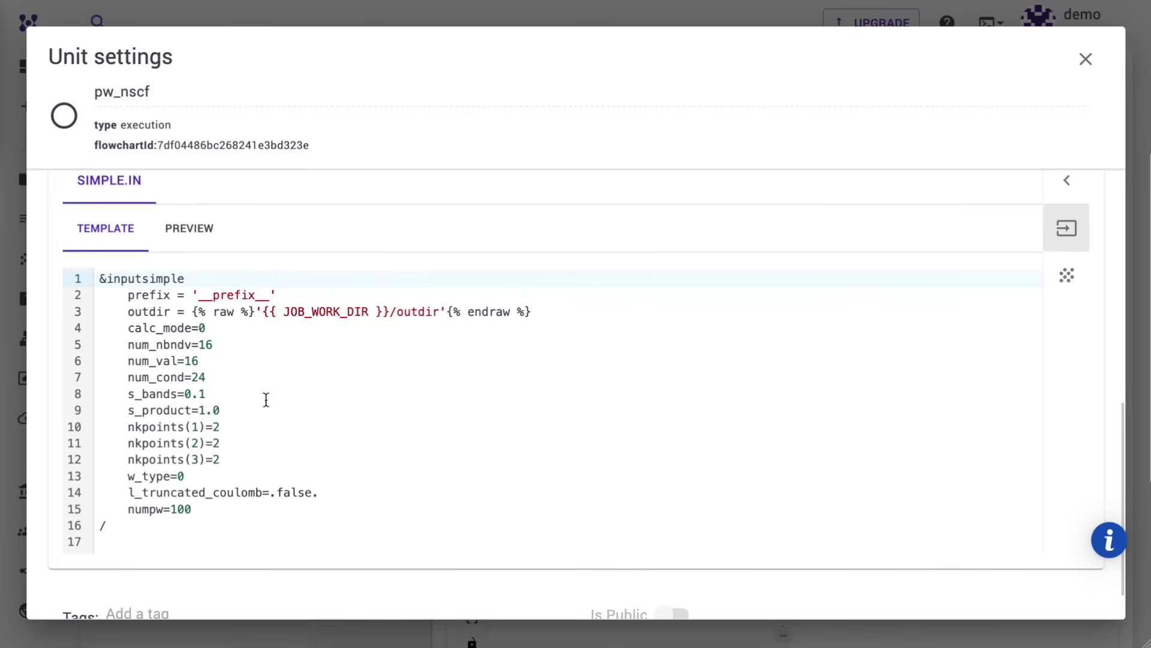
click(1087, 63)
Append unit 09 using simple_bse.x as its executable.
click(1019, 103)
click(1005, 141)
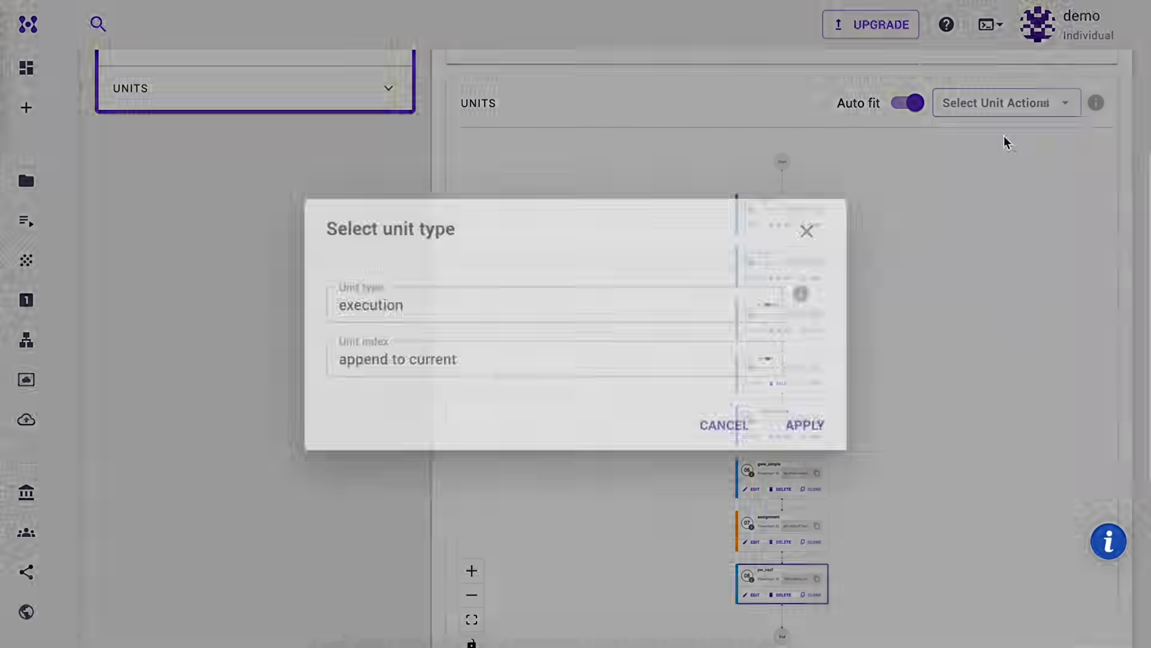
click(804, 425)
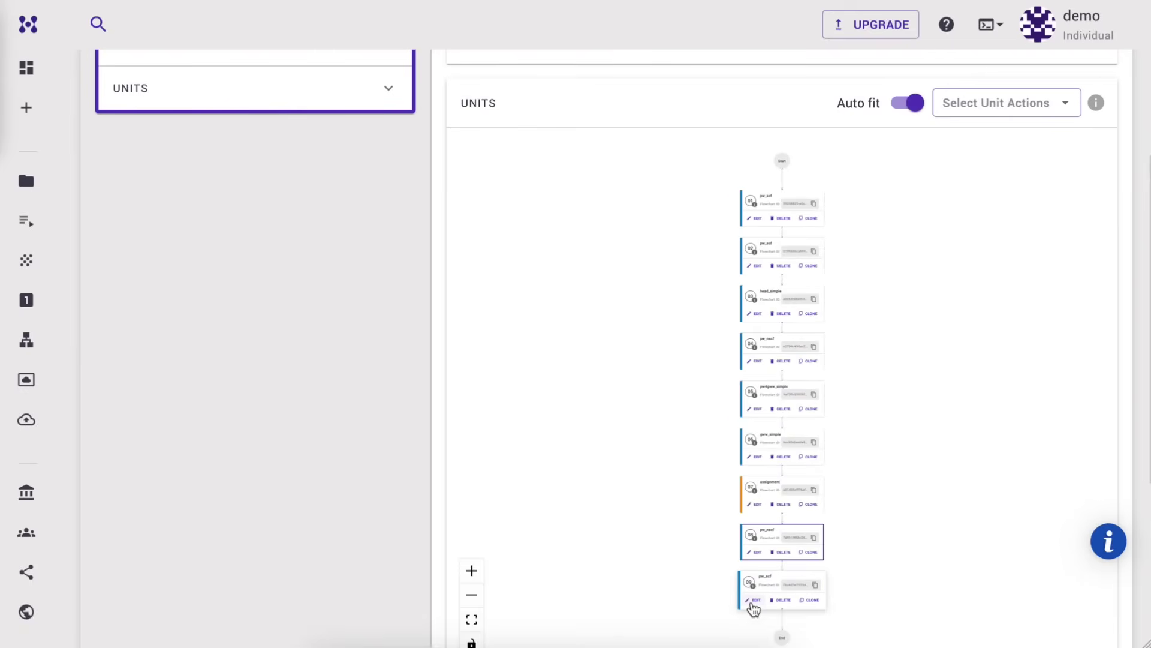
click(751, 600)
click(784, 267)
click(804, 344)
scroll(803, 477, down, 3)
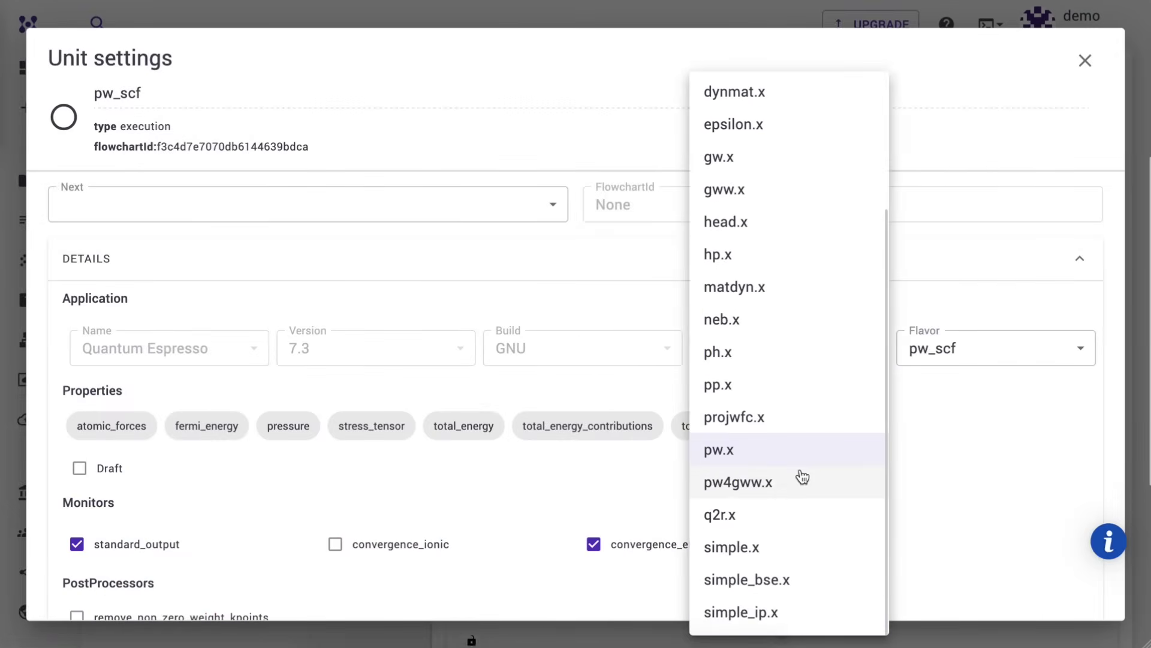
click(788, 581)
scroll(833, 504, down, 5)
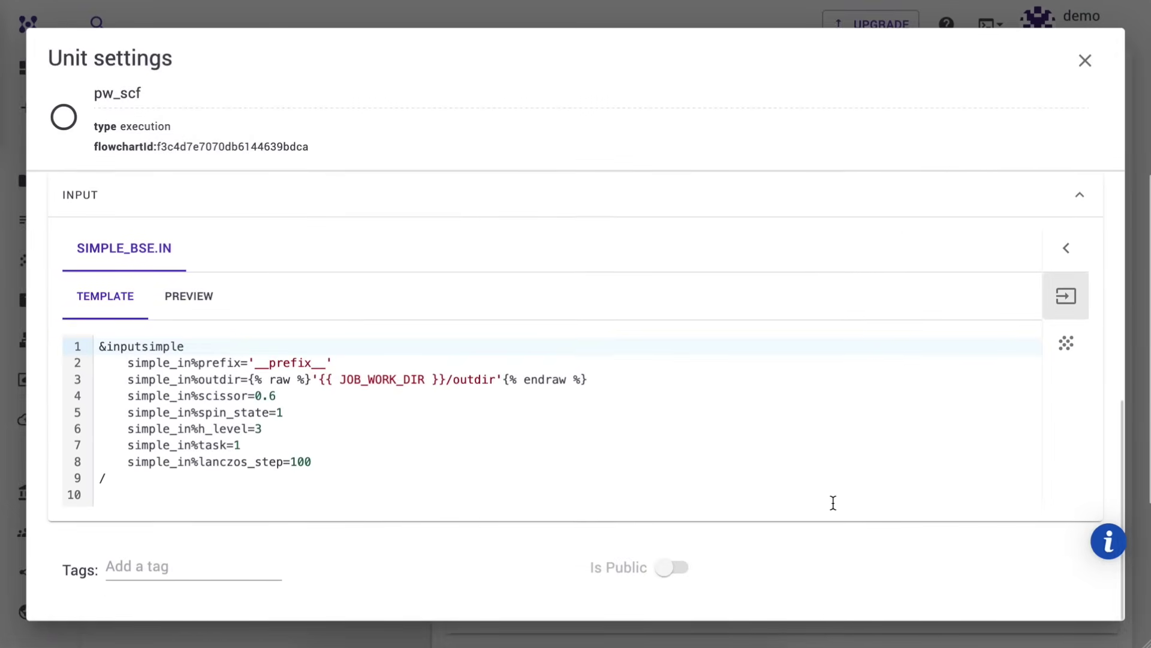
click(1086, 60)
click(1007, 69)
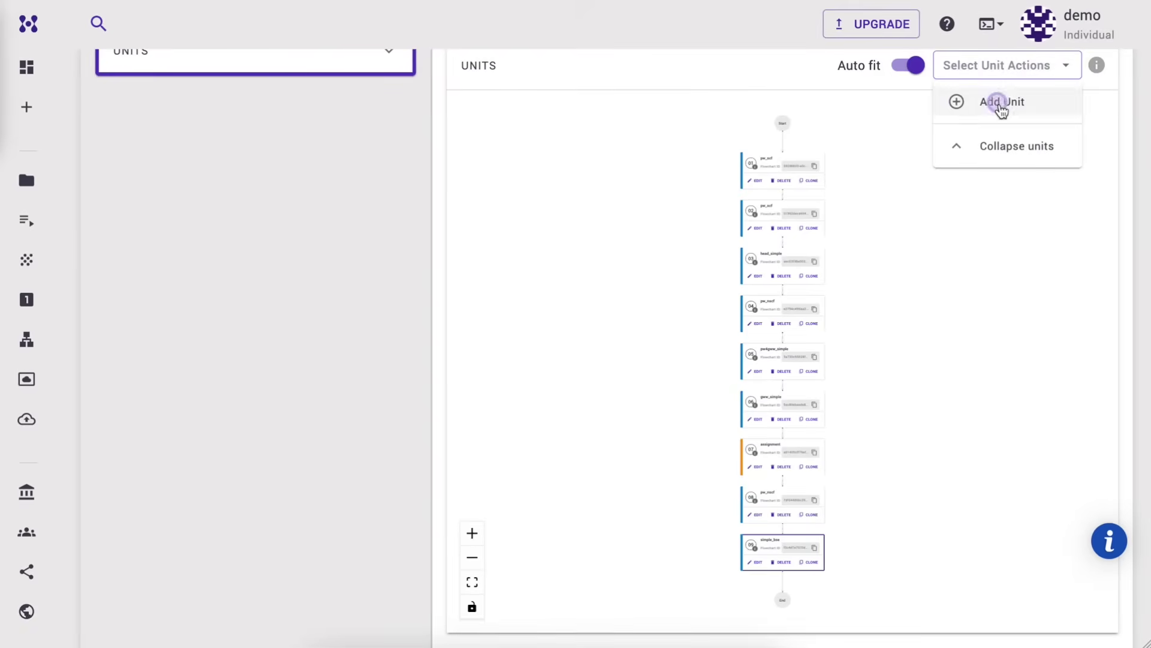
Add unit 10 with abcoeff_to_eps.x as its executable, using the abcoeff_to_eps_simple template.
click(999, 103)
click(790, 426)
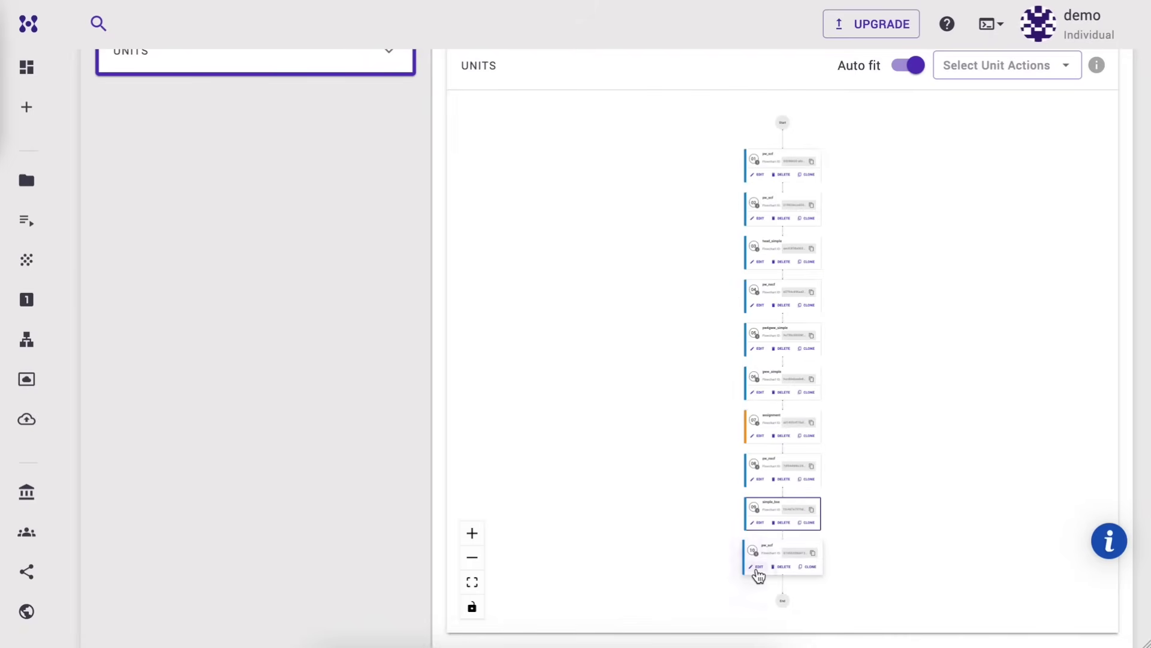
click(757, 567)
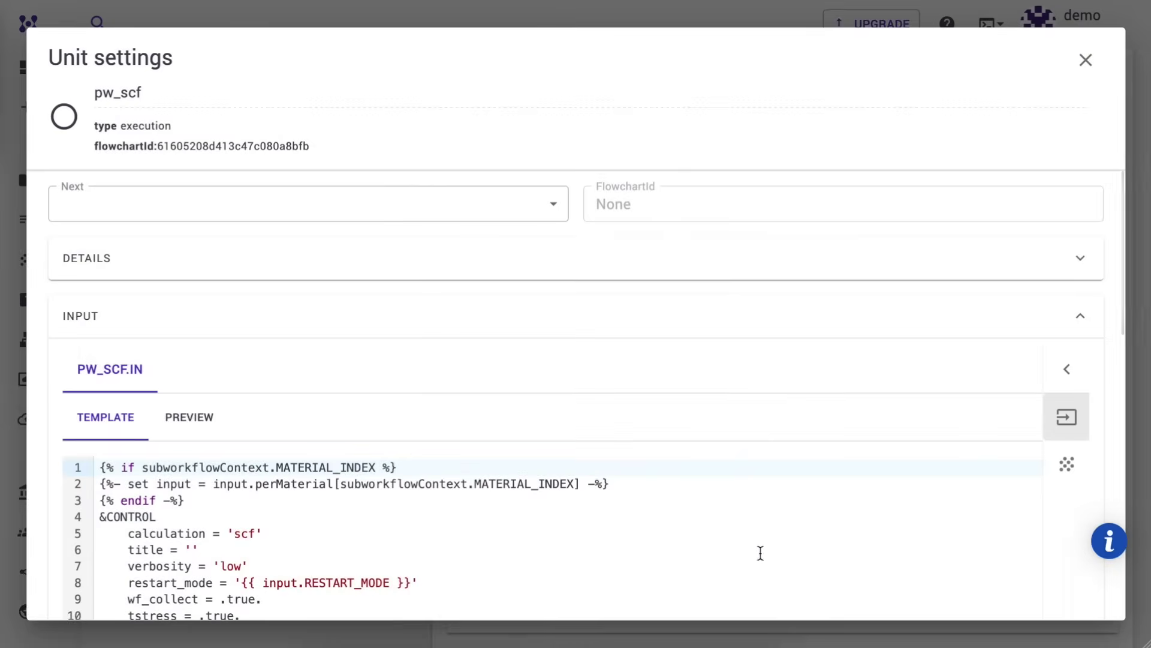
click(823, 275)
click(825, 358)
click(789, 96)
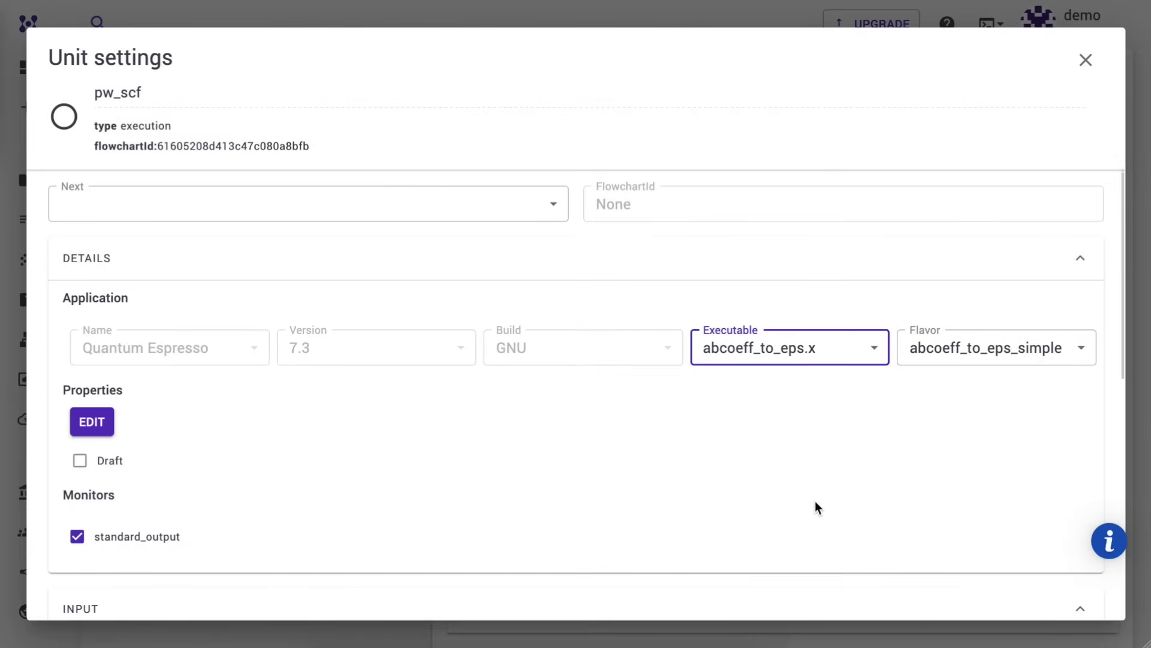
scroll(815, 507, down, 8)
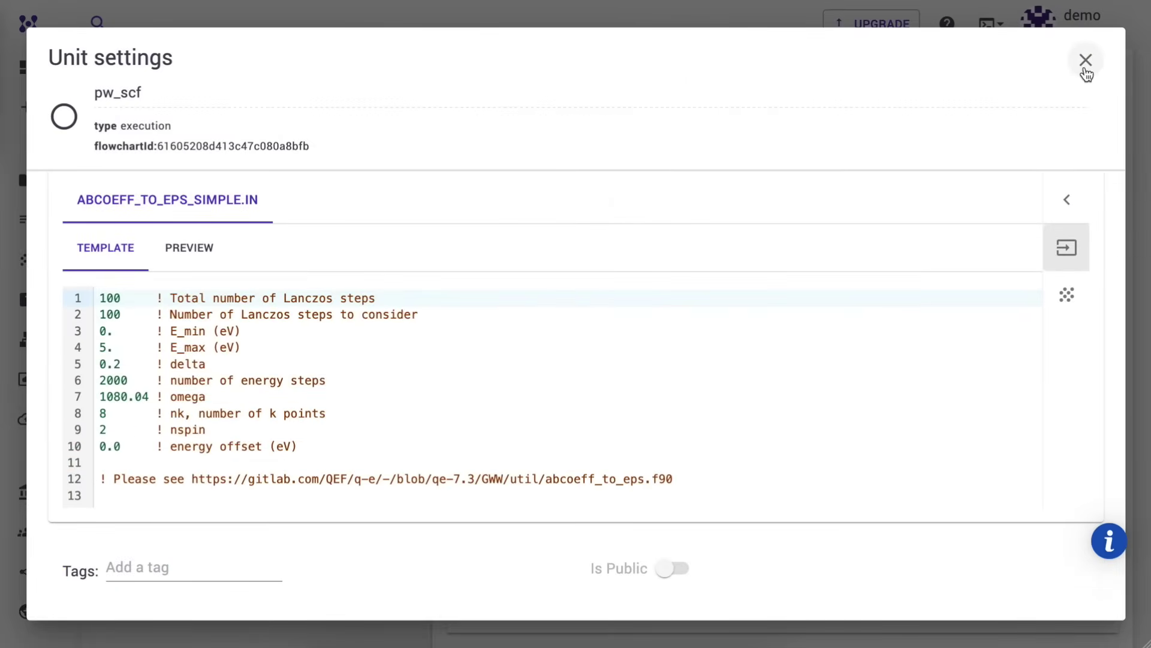
click(1085, 60)
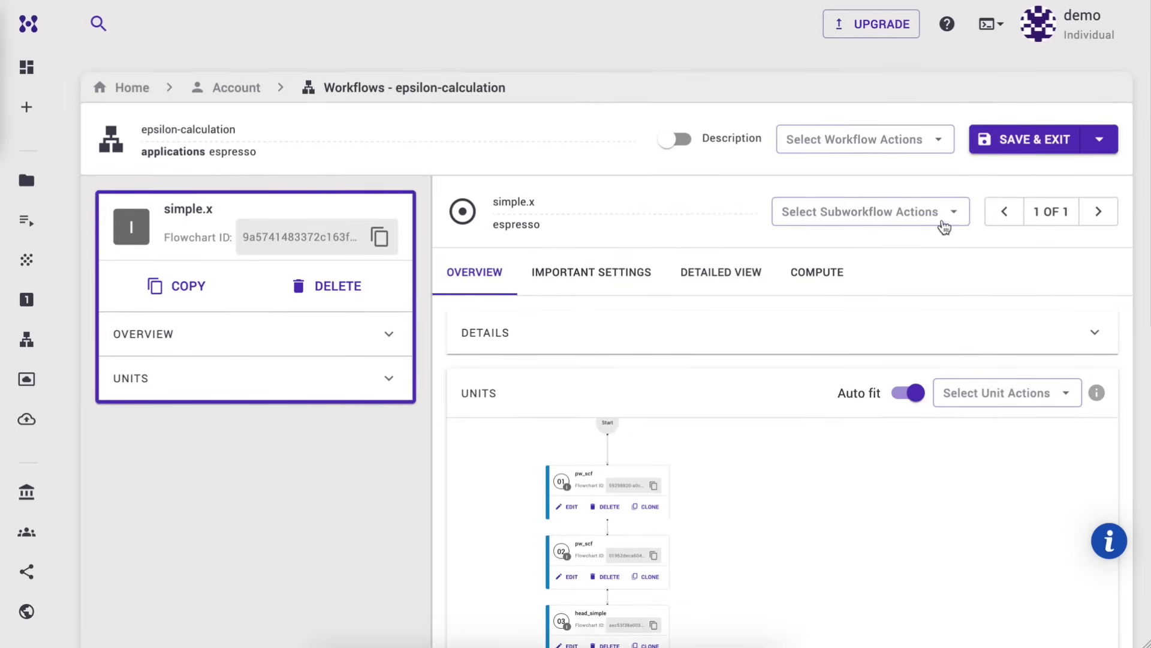
Save the workflow and create a new job in the Default project.
click(1049, 140)
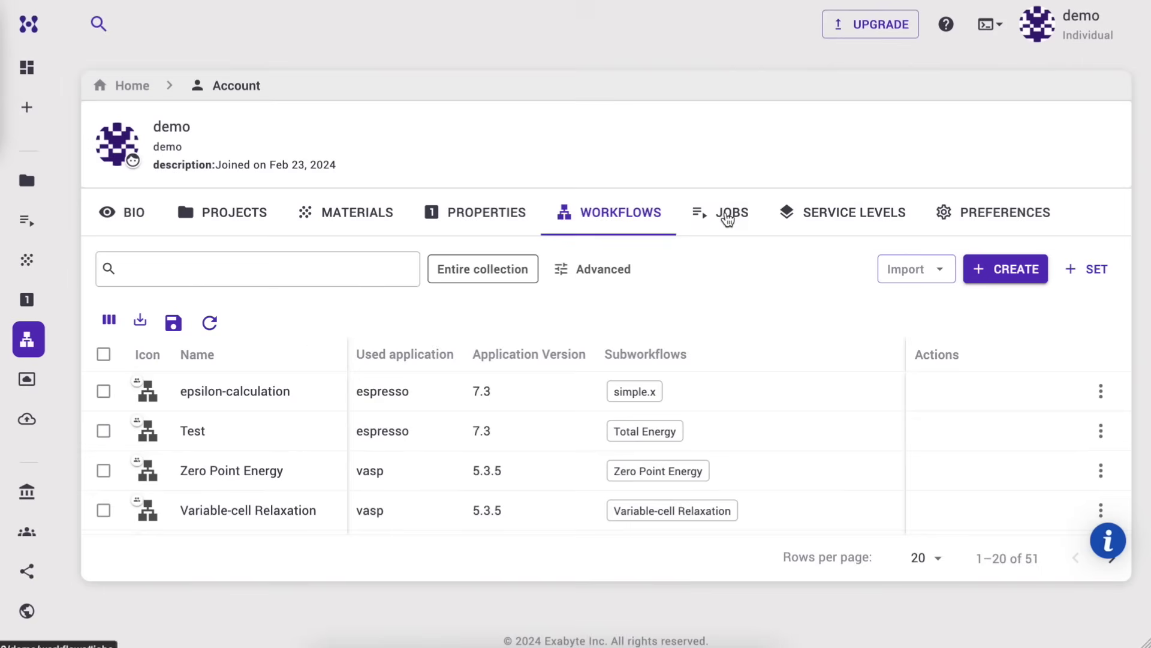
click(728, 218)
click(999, 268)
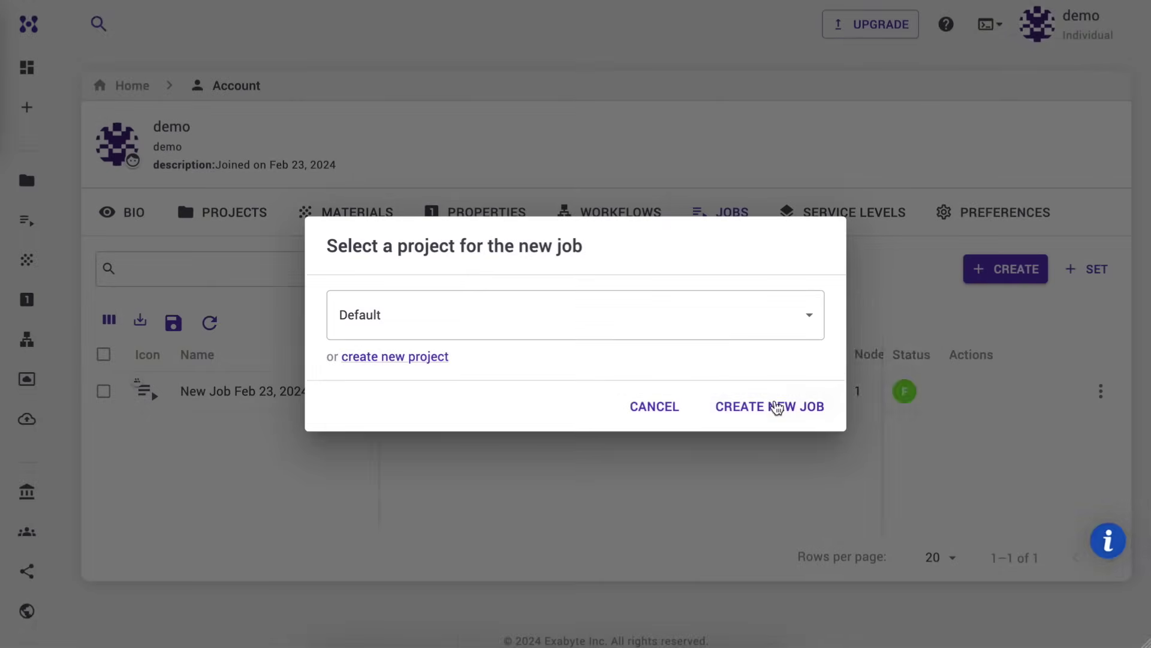
click(790, 401)
Assign the epsilon-calculation workflow to the job and submit it.
click(874, 136)
click(889, 236)
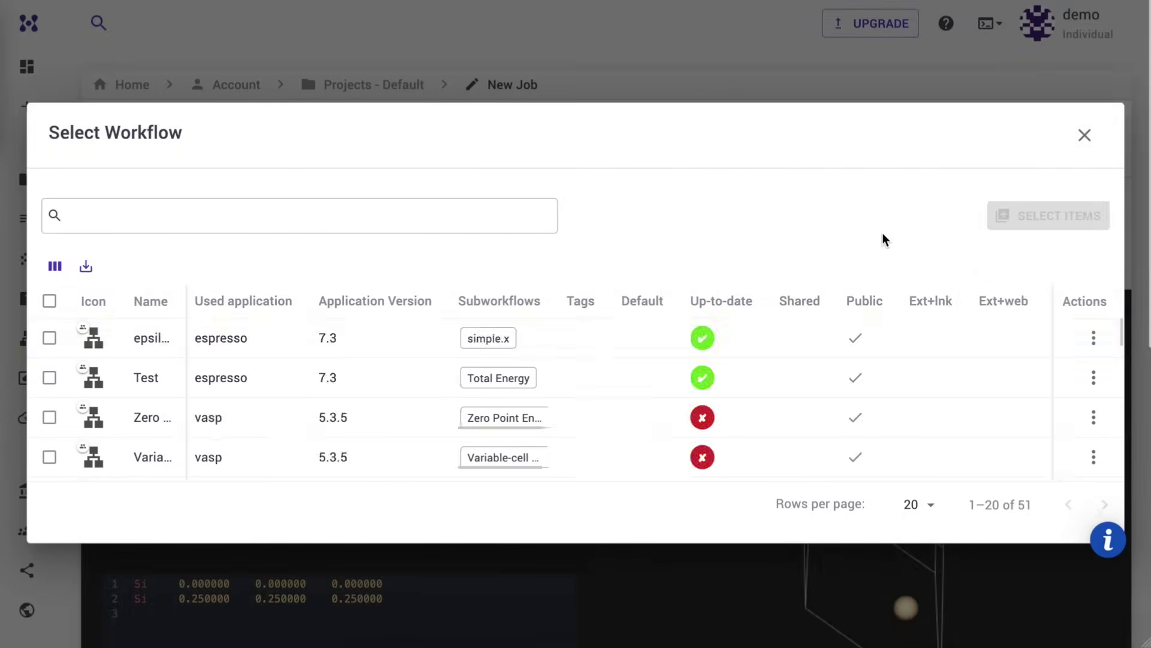
click(1050, 217)
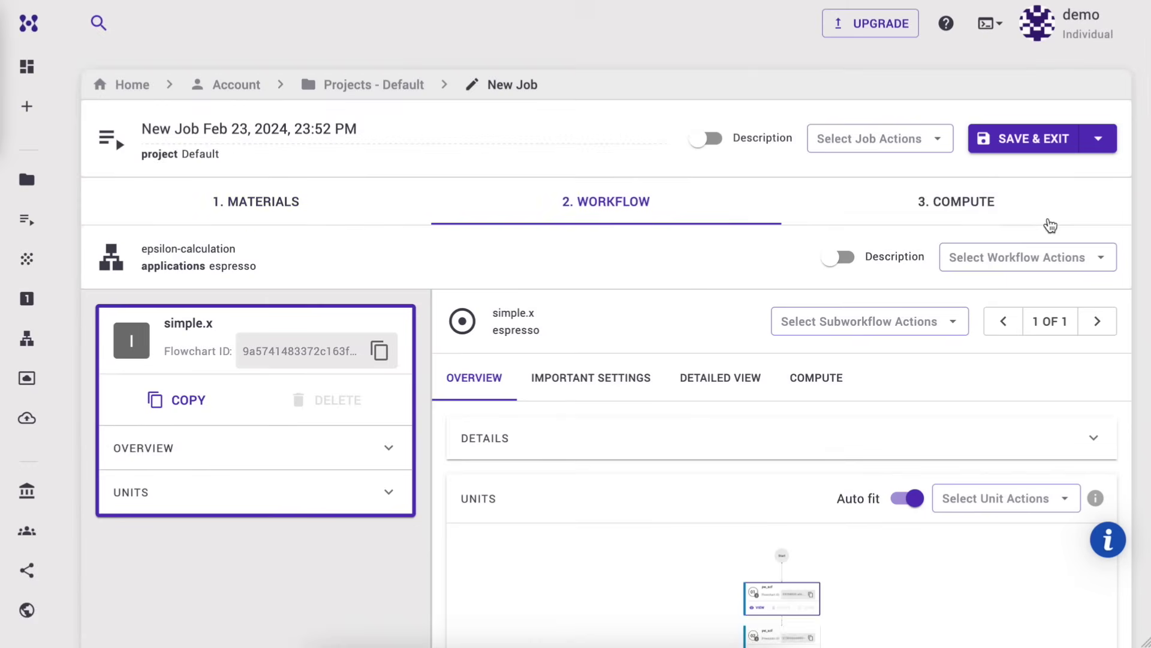
click(972, 204)
click(1044, 142)
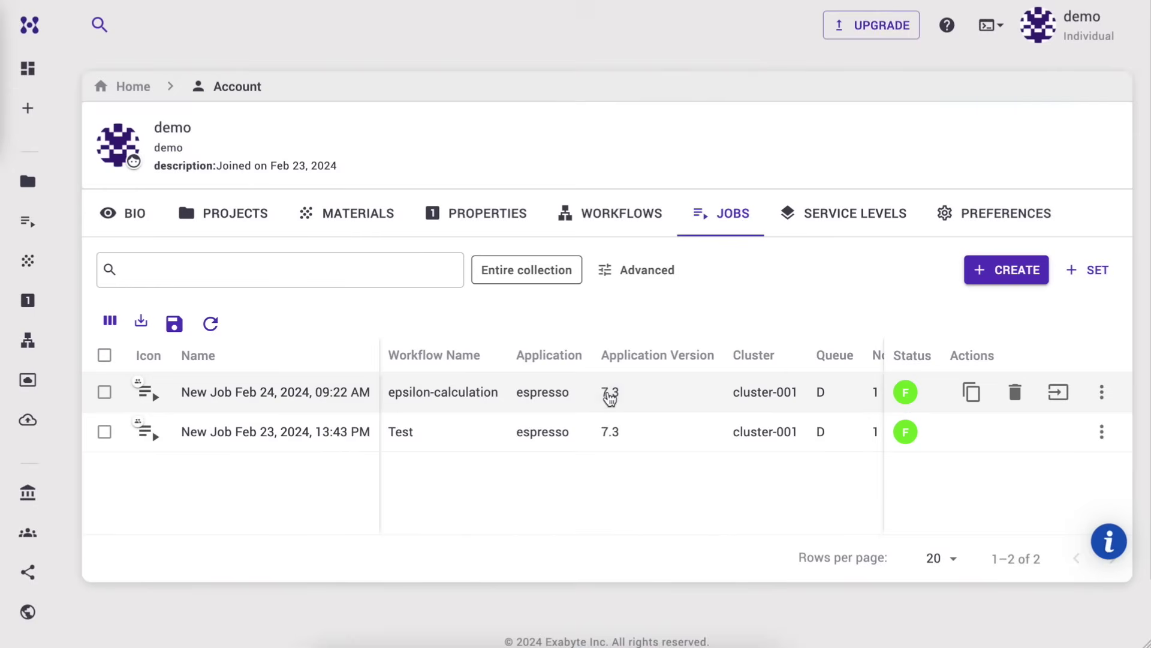
Preview lanczos.eps1x.dat from the finished job's output files.
click(609, 395)
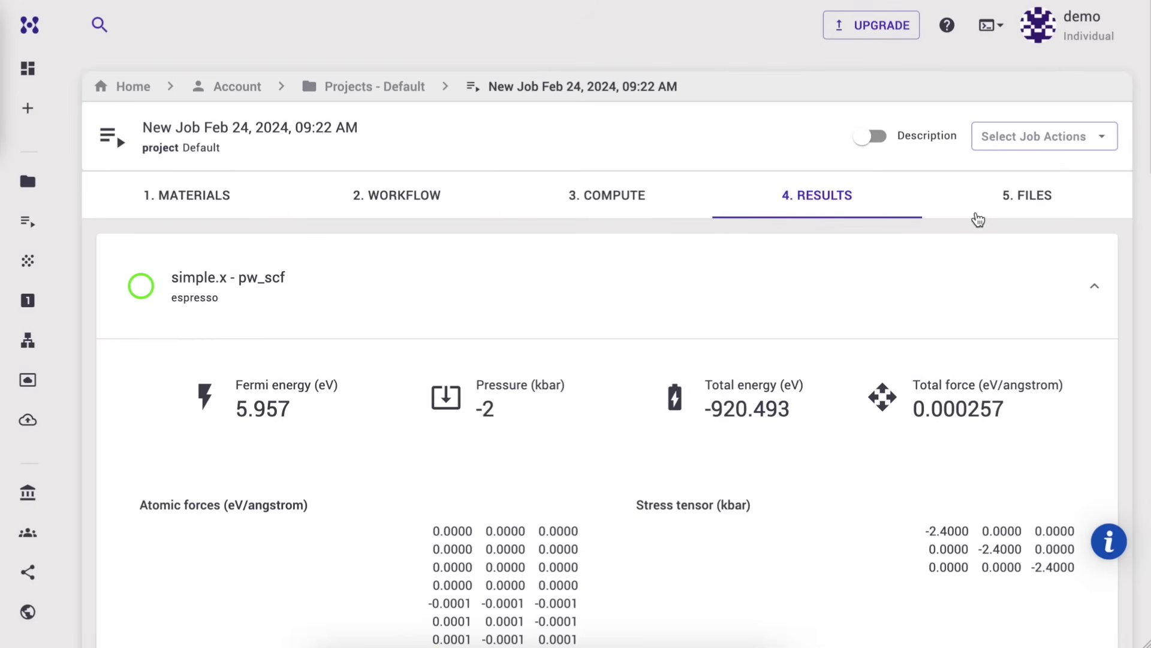
click(1044, 197)
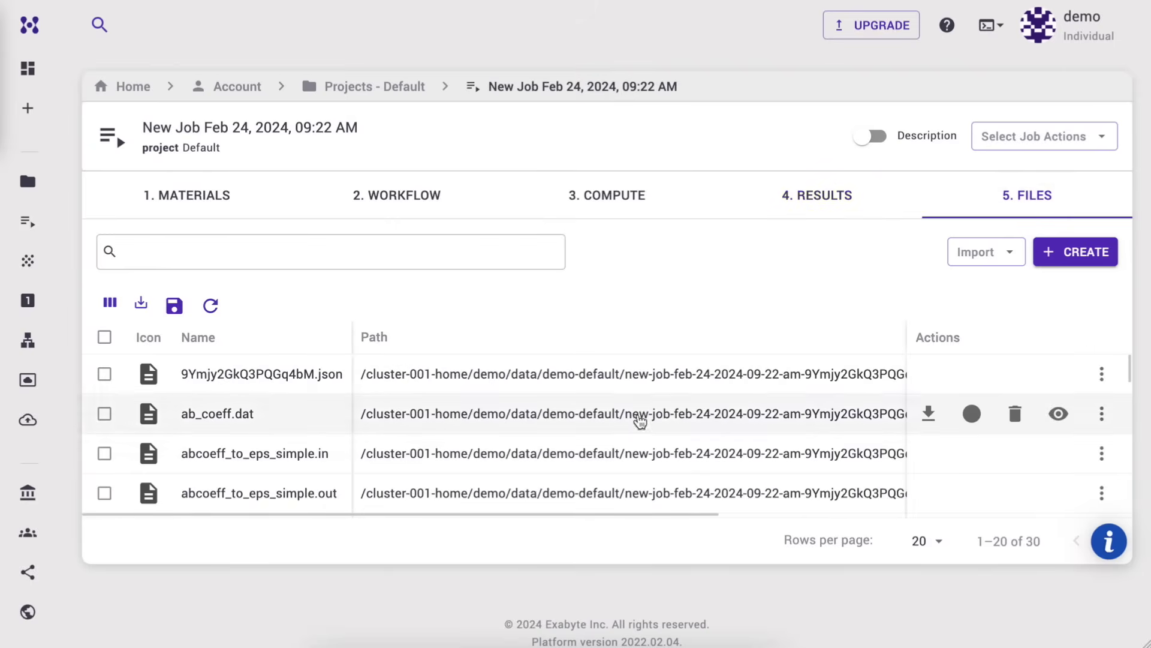
scroll(627, 481, down, 10)
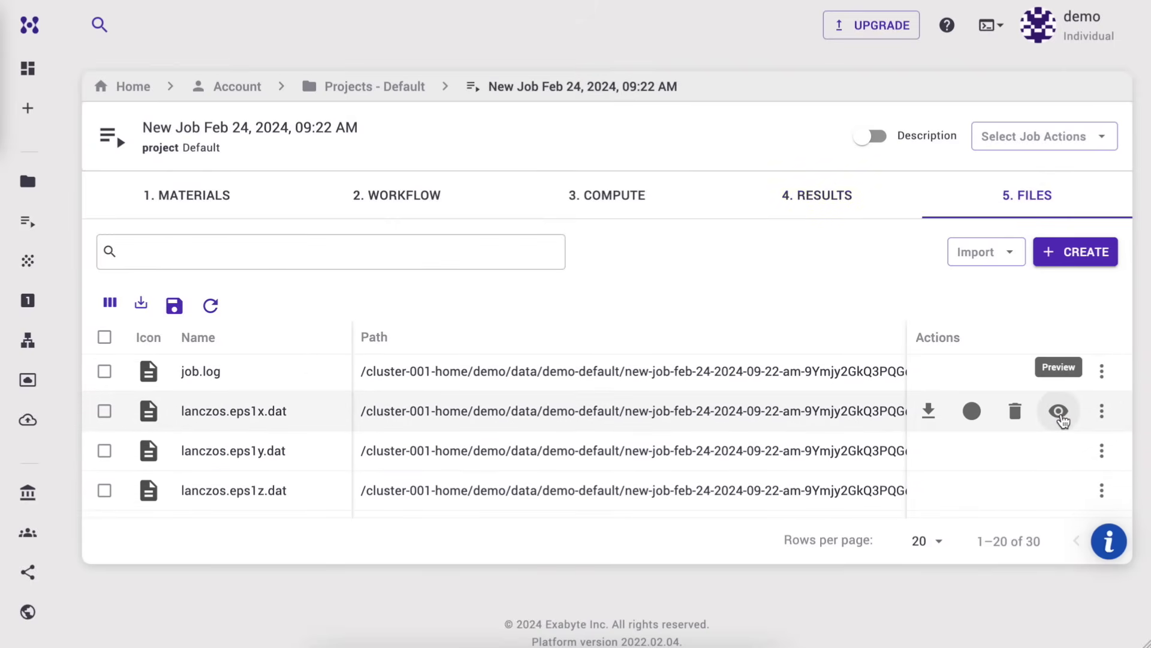
click(1060, 414)
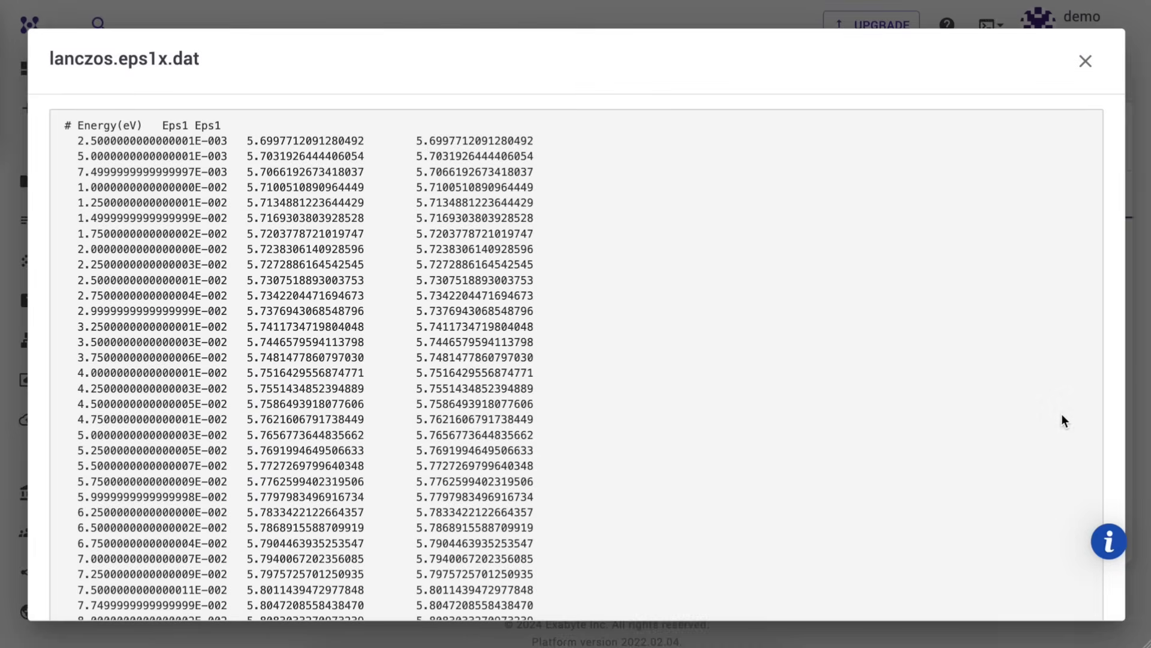